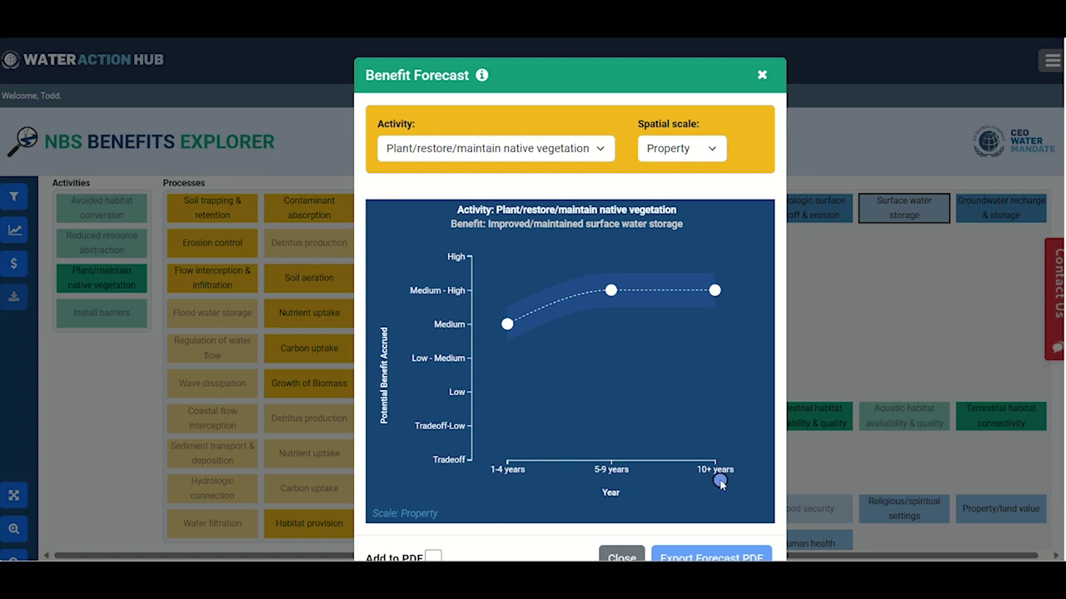
Compare the surface water storage forecast at the Municipal and Watershed spatial scales, and return the scale to Property
click(714, 150)
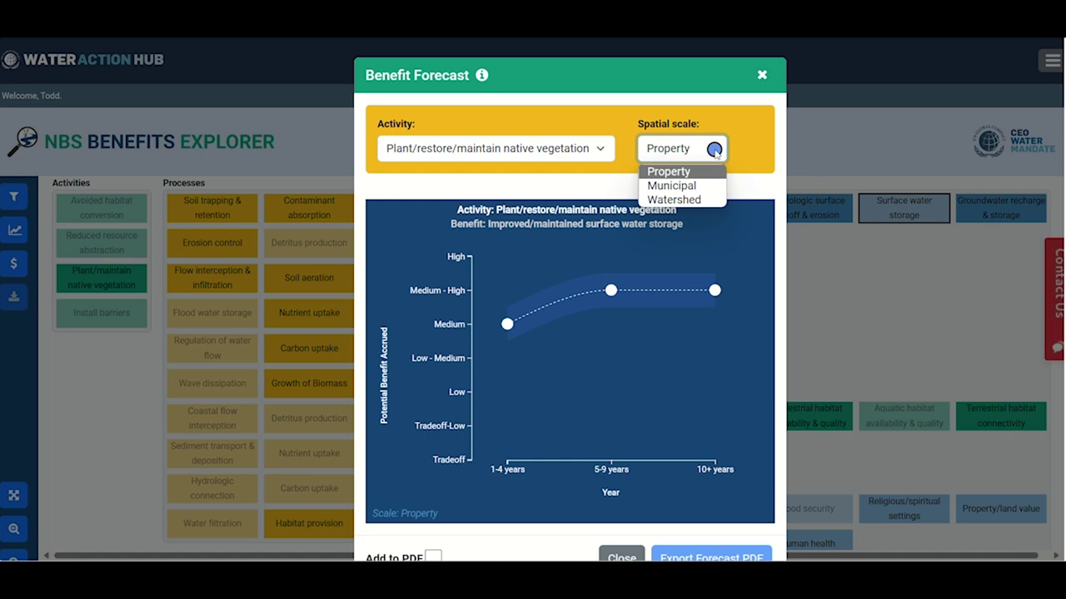
click(685, 186)
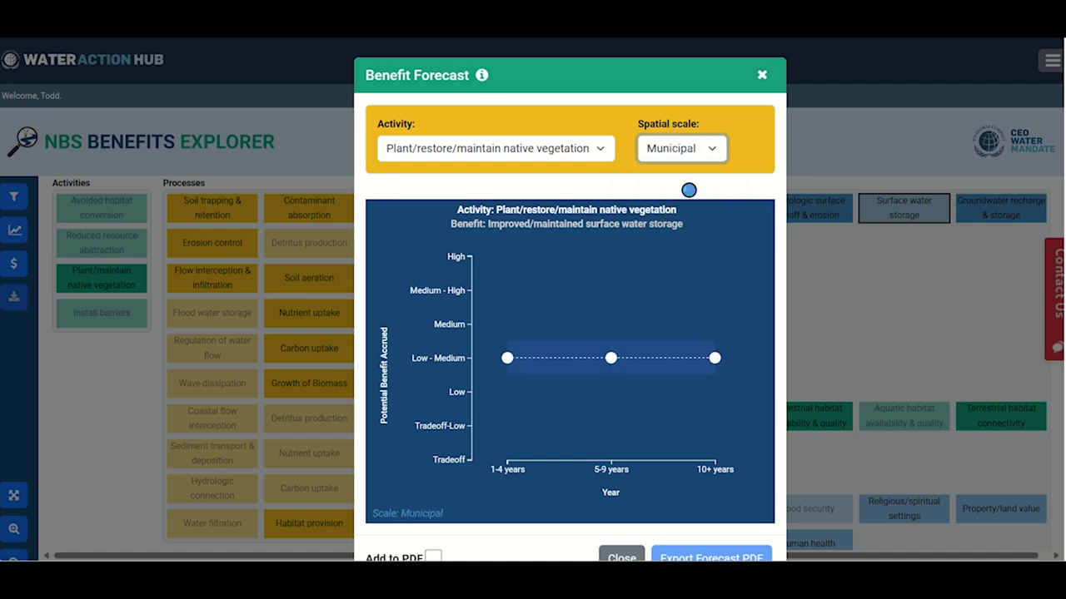
click(709, 149)
click(701, 202)
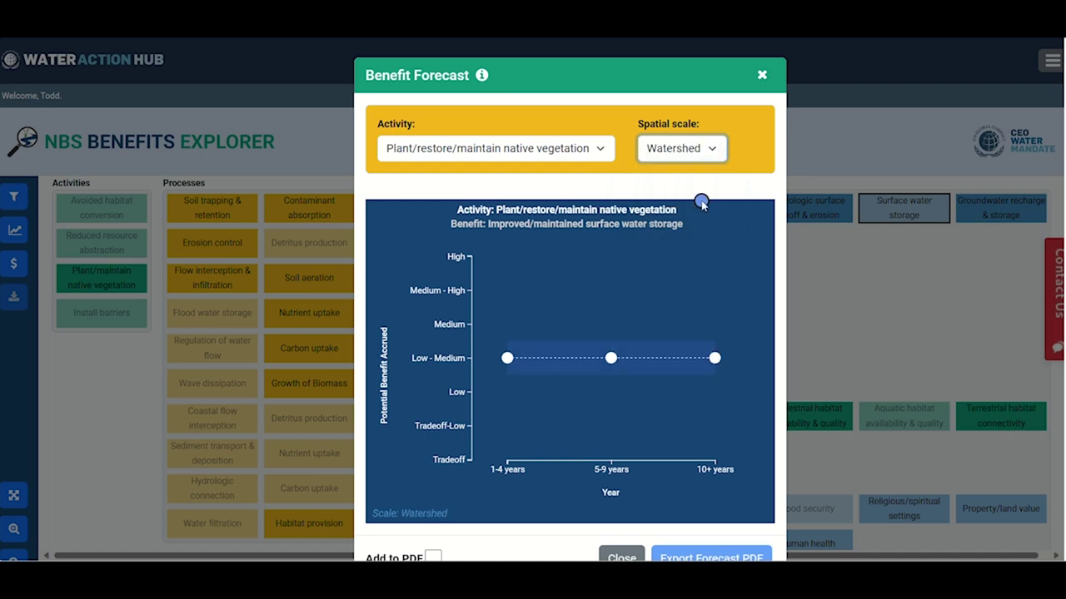
click(714, 149)
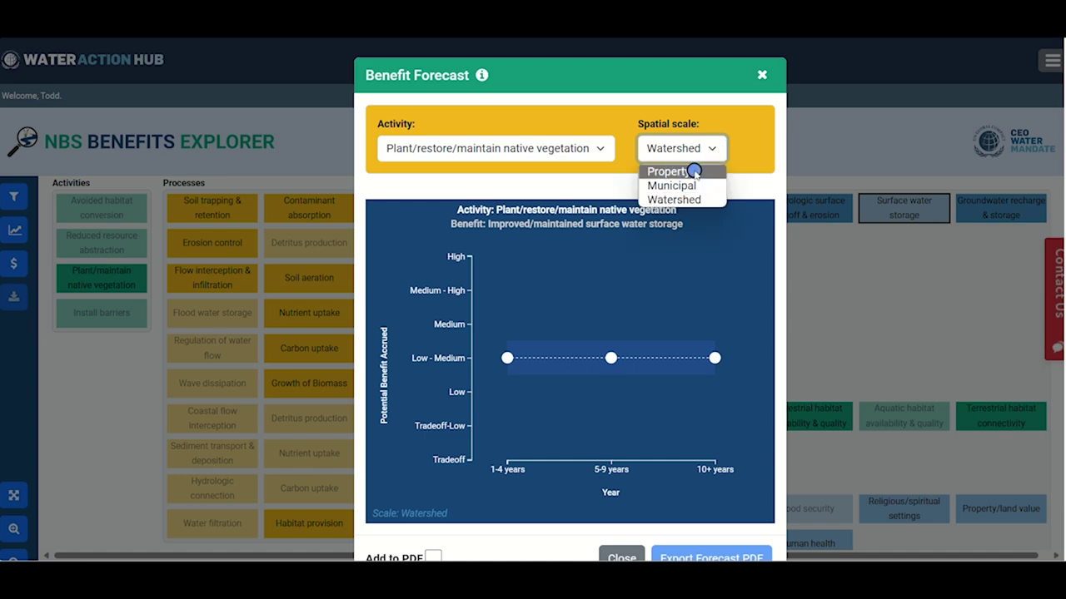
click(693, 171)
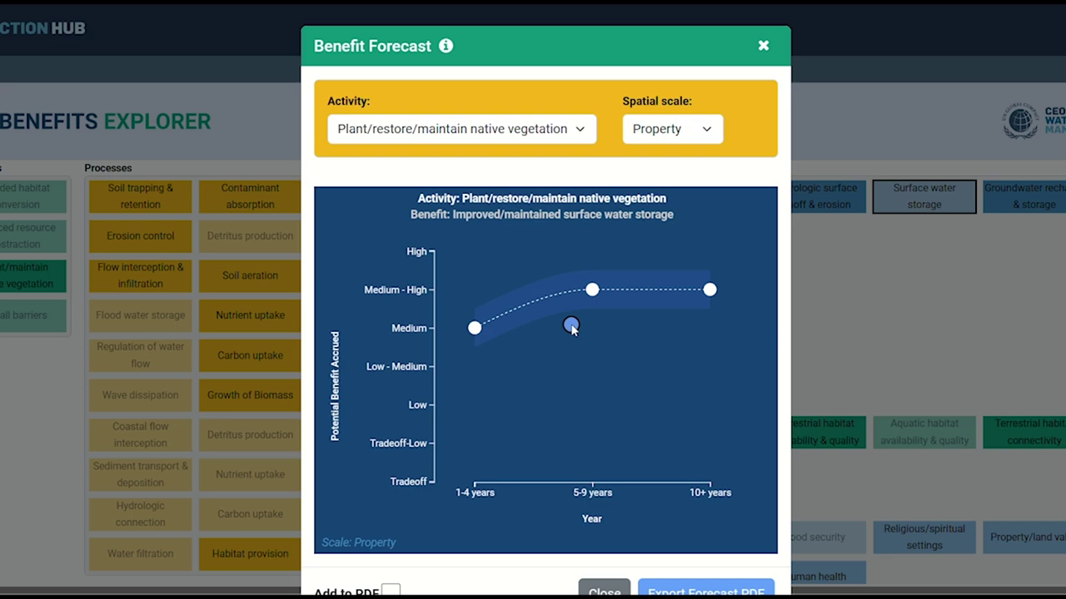
Add the property-scale benefit forecast for planting, restoring or maintaining native vegetation to the PDF
click(503, 132)
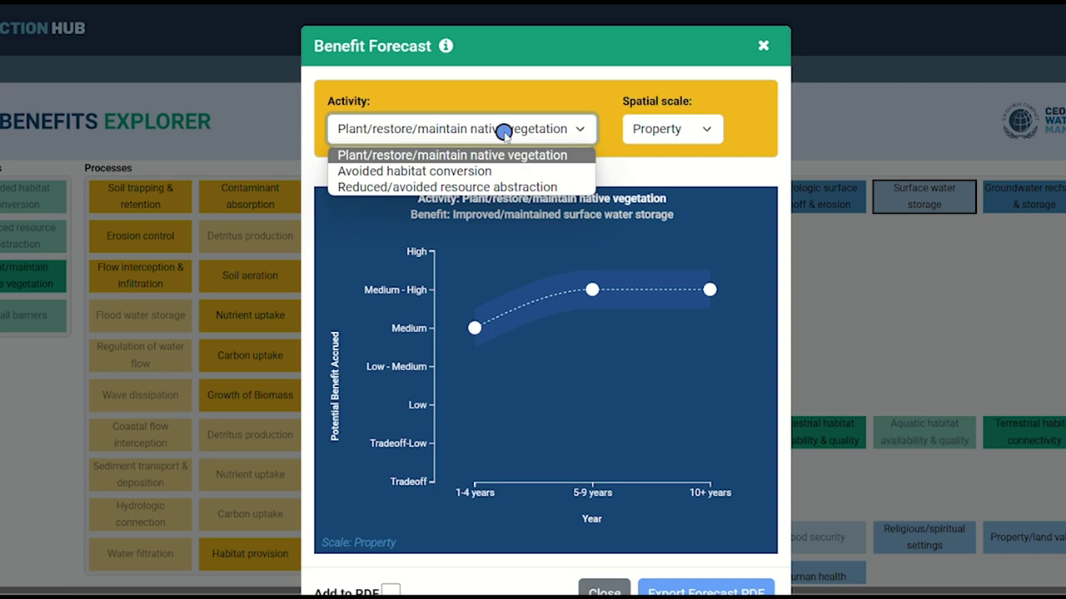
click(504, 132)
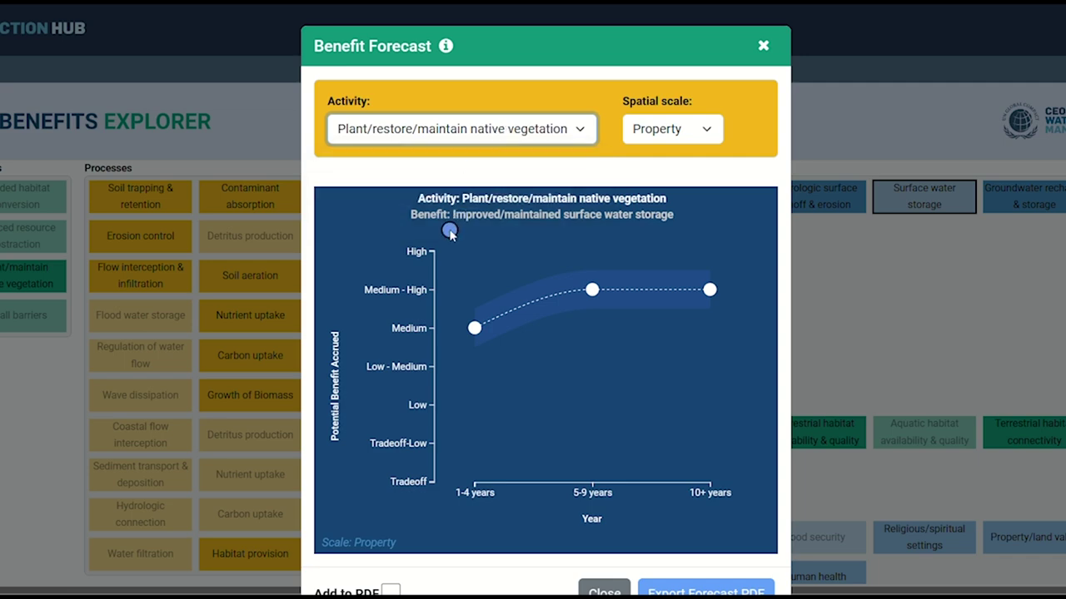
scroll(450, 234, down, 1)
scroll(461, 238, up, 1)
scroll(463, 238, down, 1)
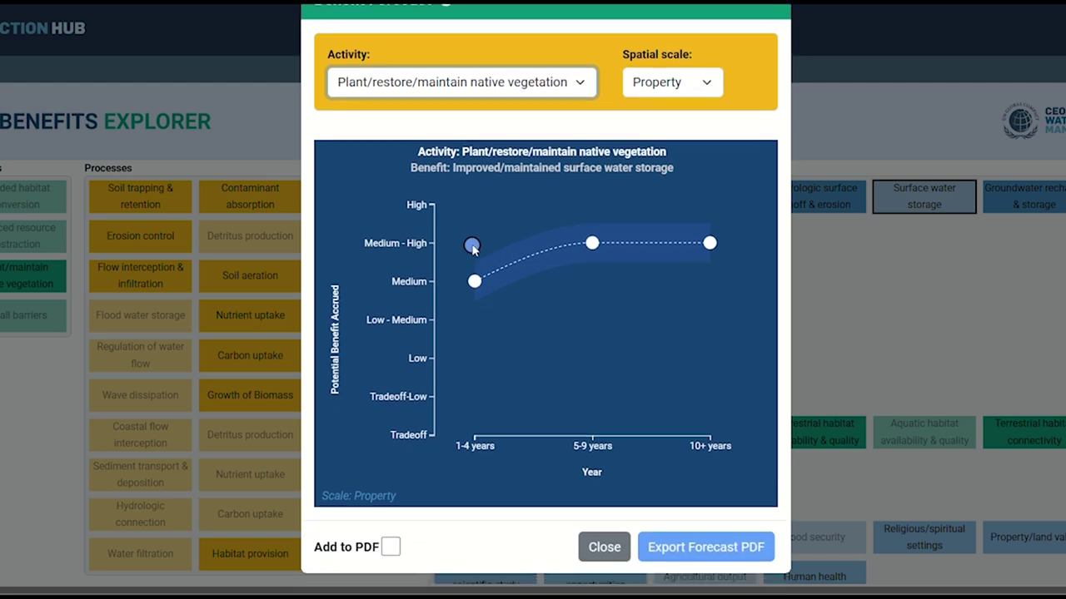
click(389, 548)
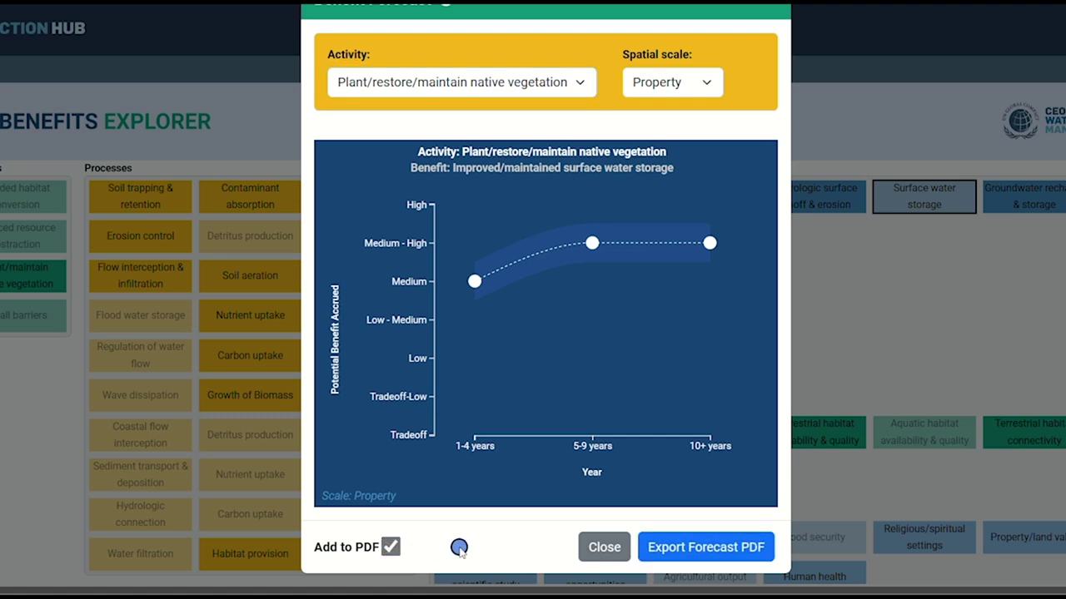
Switch the forecast activity to Avoided habitat conversion and add that forecast to the PDF
click(413, 86)
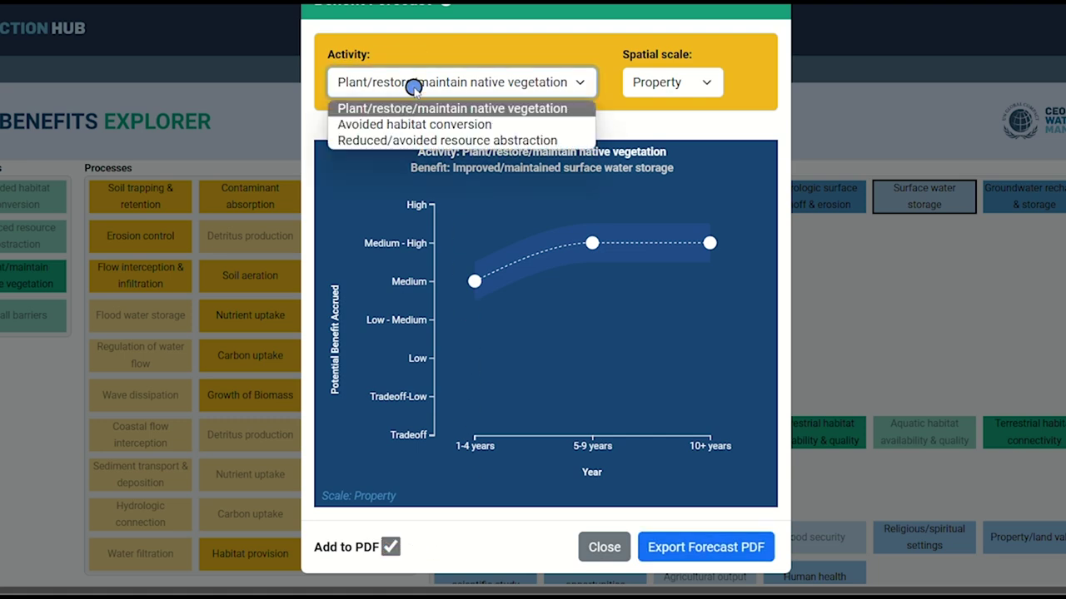
click(408, 125)
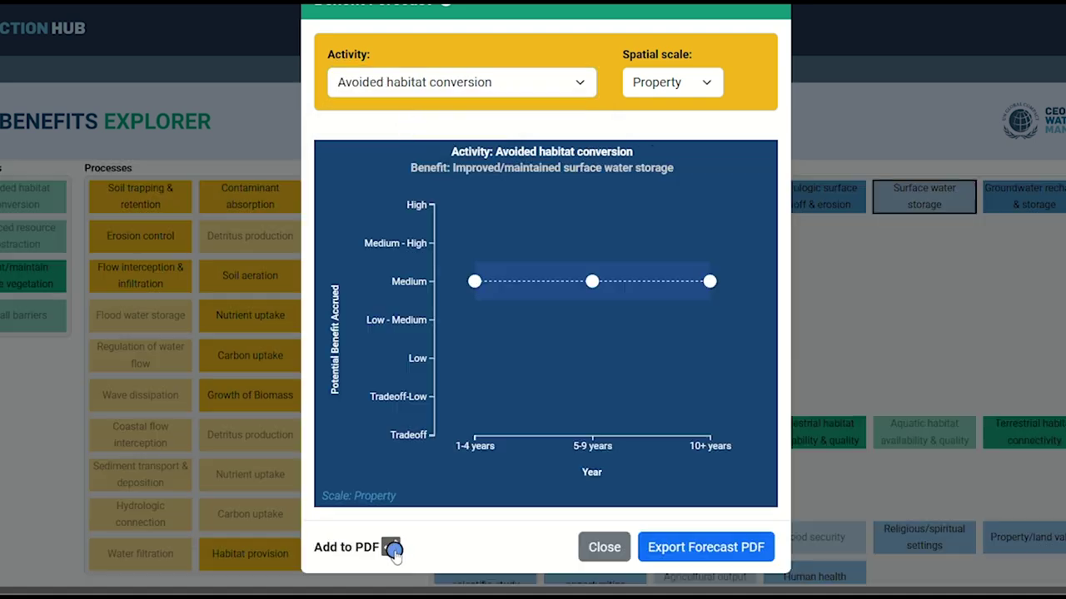
click(391, 549)
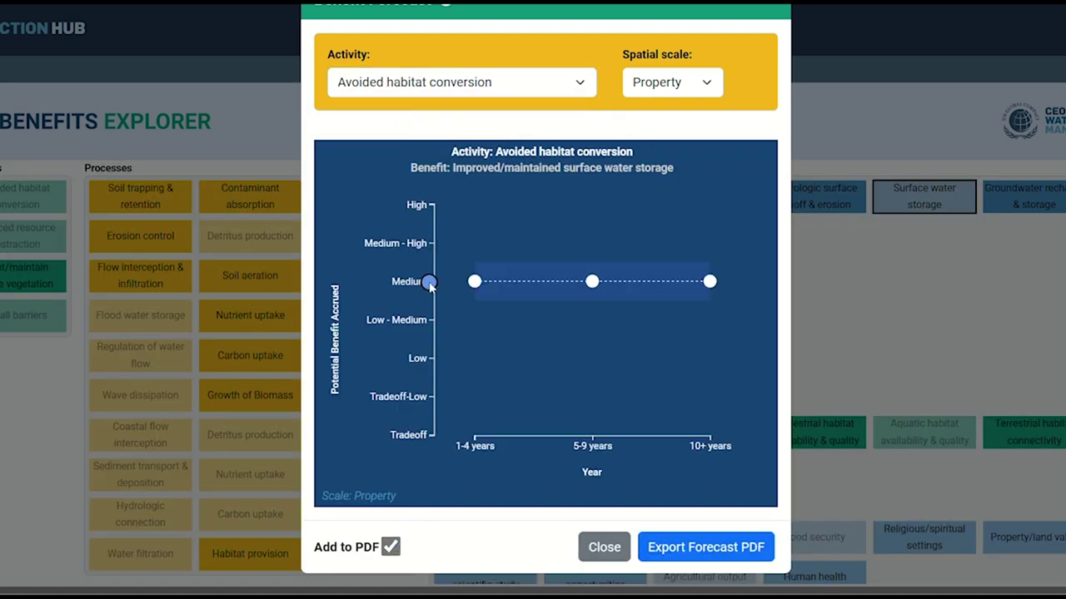
Add the Reduced/avoided resource abstraction forecast to the PDF and close the benefit forecast
click(438, 85)
click(433, 138)
click(390, 548)
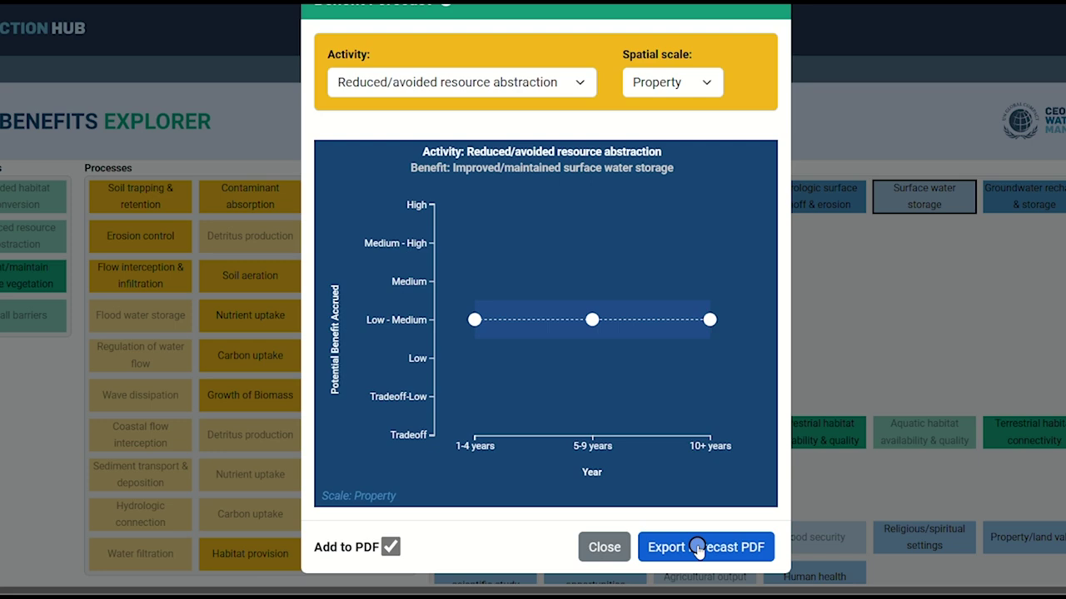
click(601, 551)
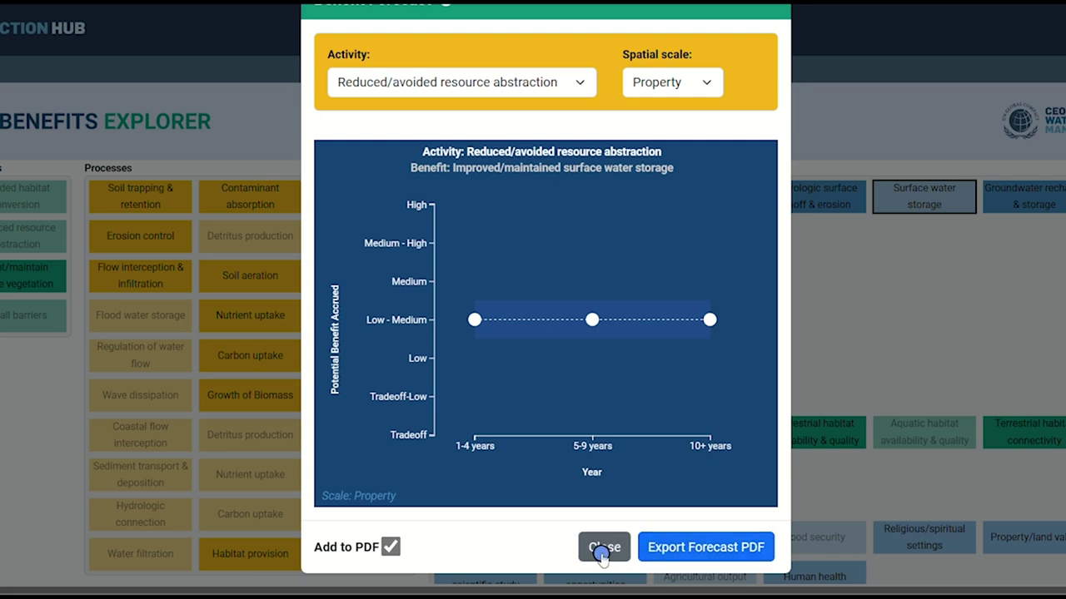
click(601, 552)
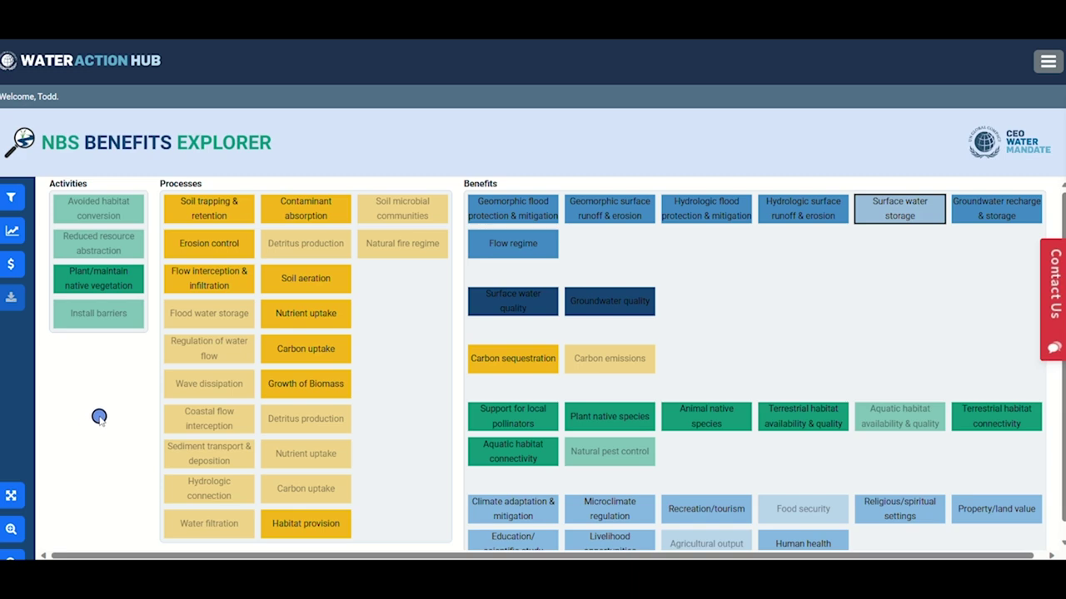
Start a new valuation projection project for Argentina with the Forests habitat type and a size of 10 hectares
click(13, 271)
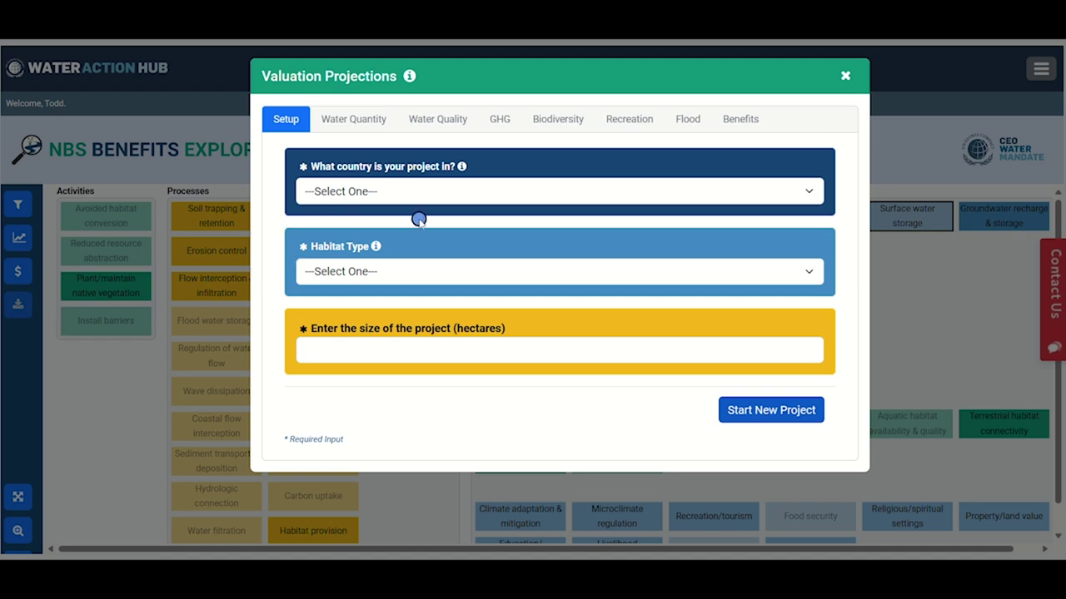
click(444, 195)
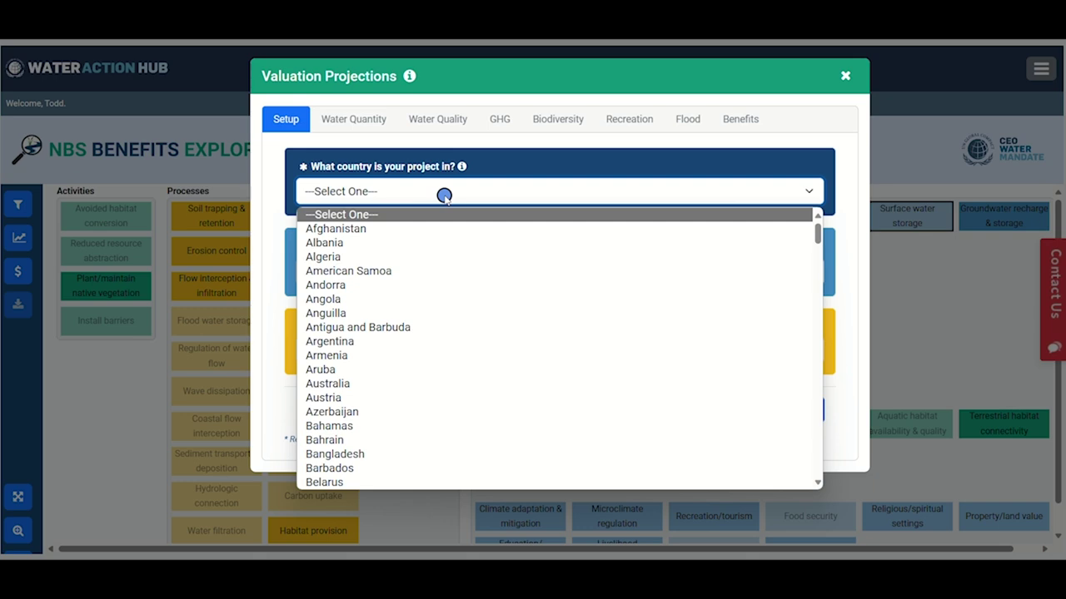
click(368, 341)
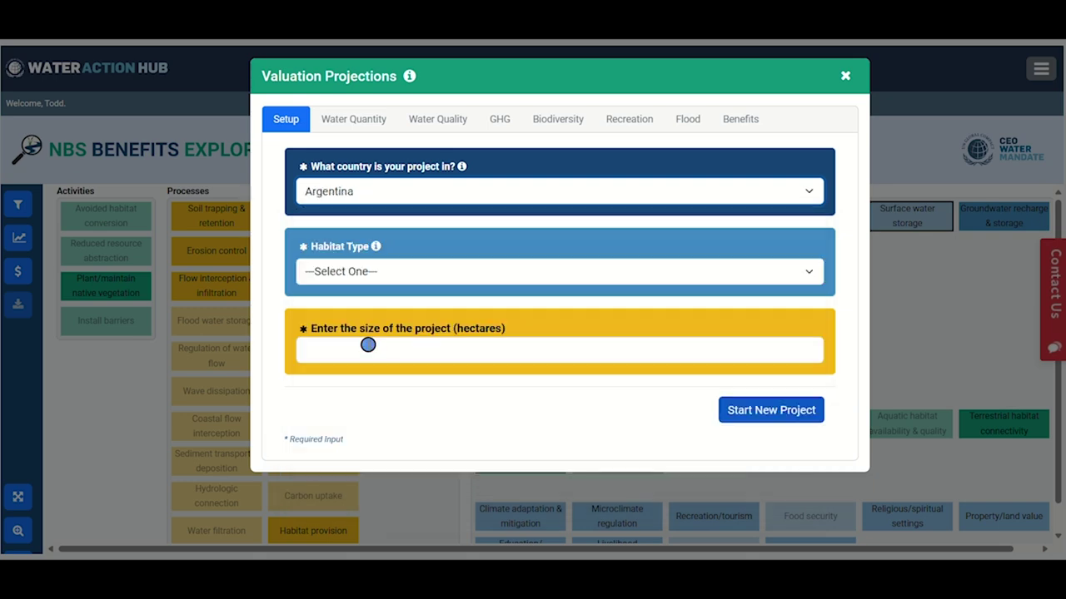
click(396, 274)
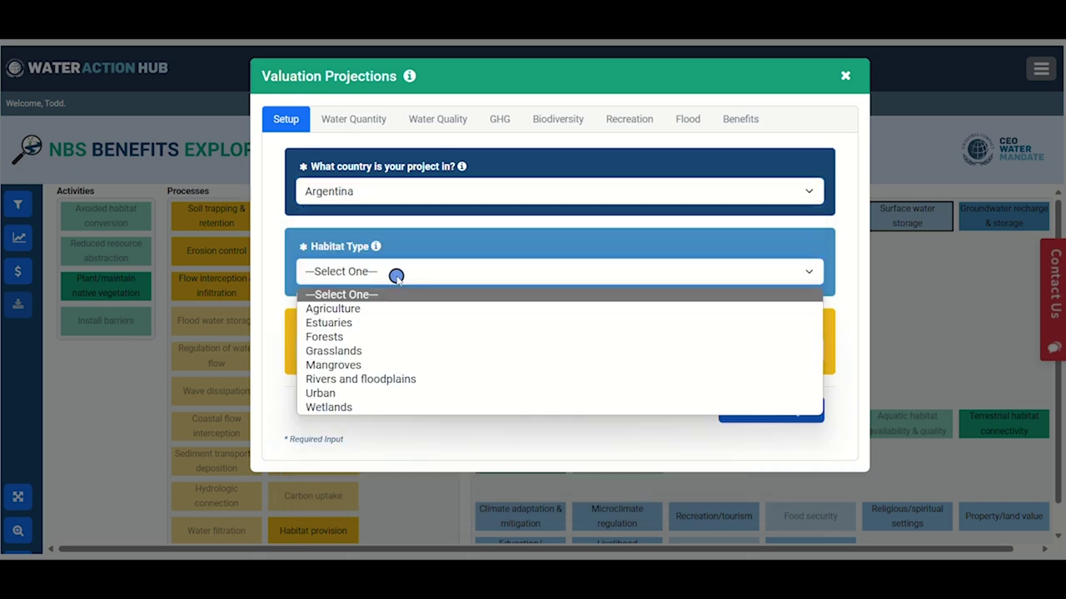
click(375, 338)
click(371, 346)
text(10)
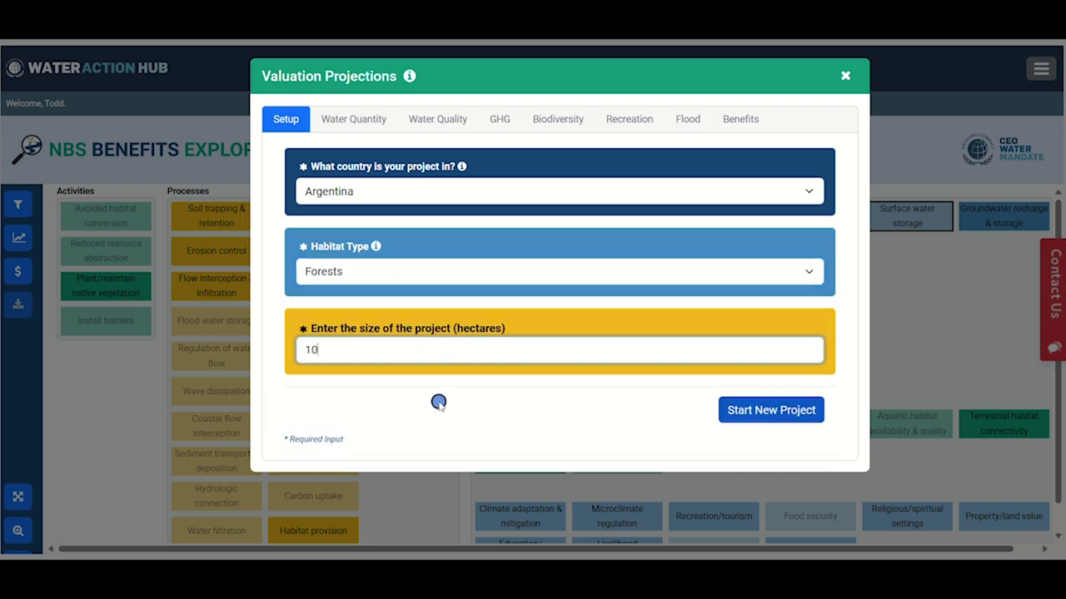
click(738, 418)
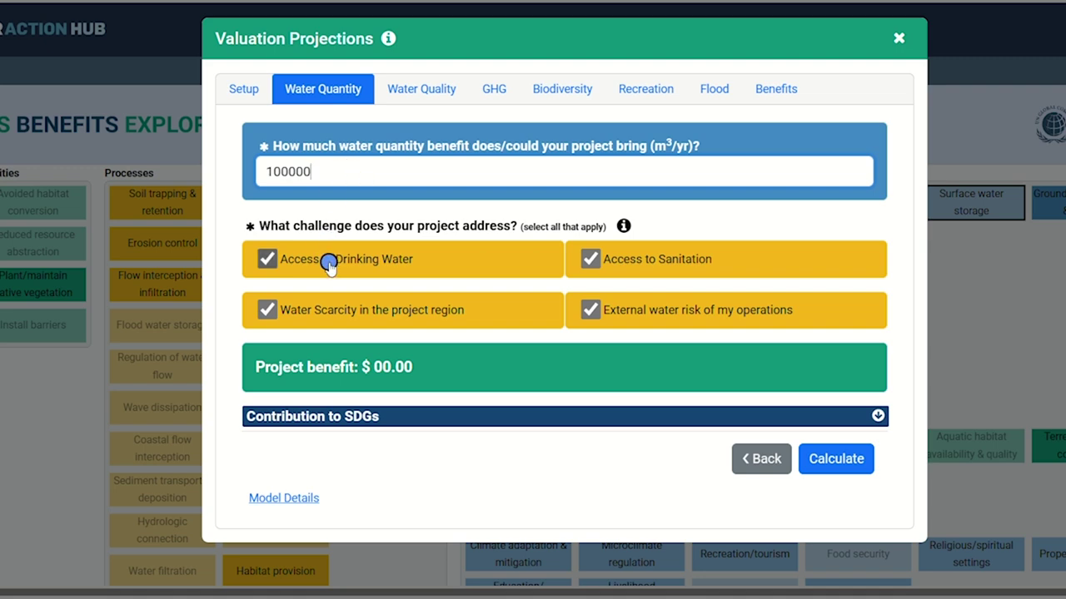
Calculate the water quantity benefit with all four project challenges selected, and continue to the water quality valuation
drag(330, 263, 325, 263)
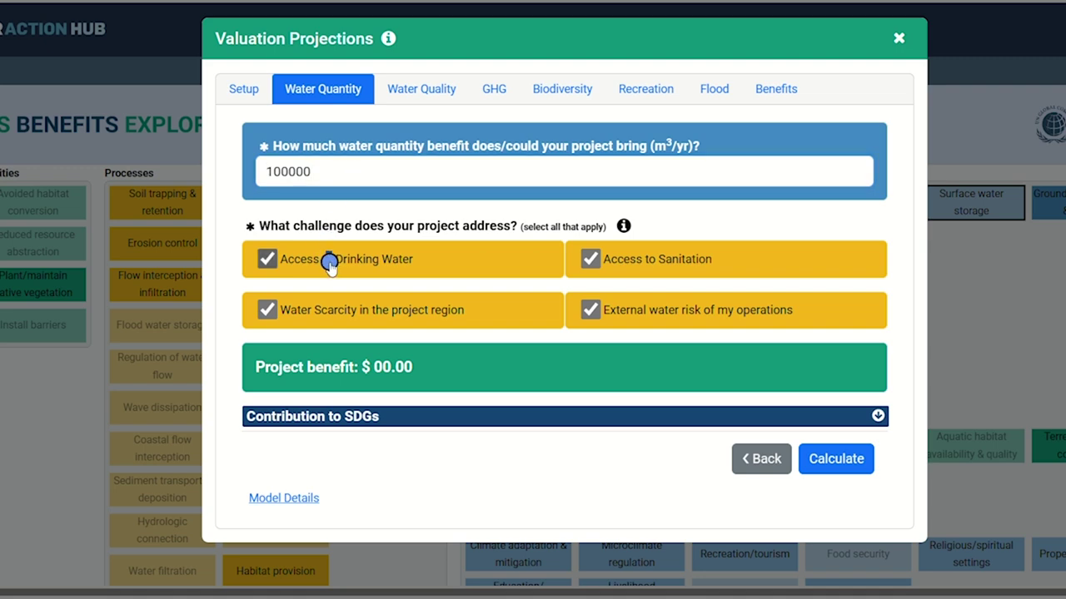
click(268, 261)
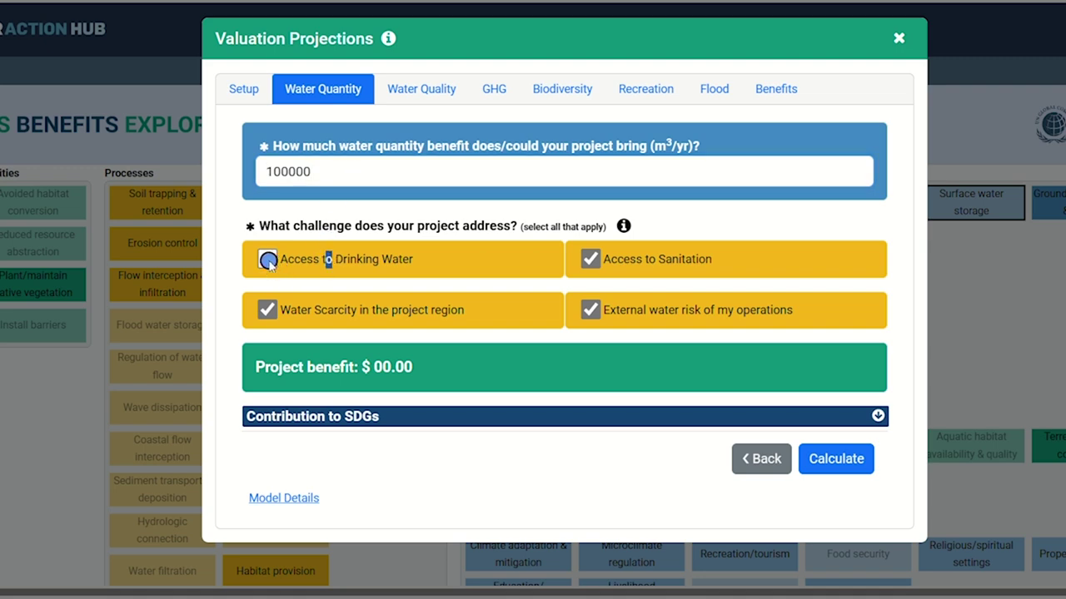
click(589, 310)
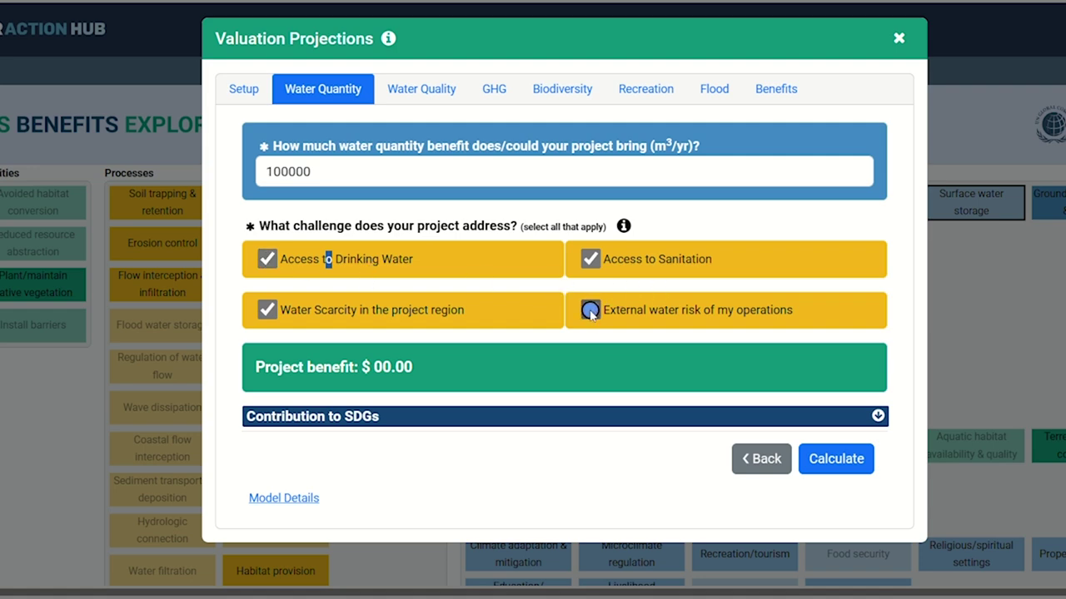
click(834, 468)
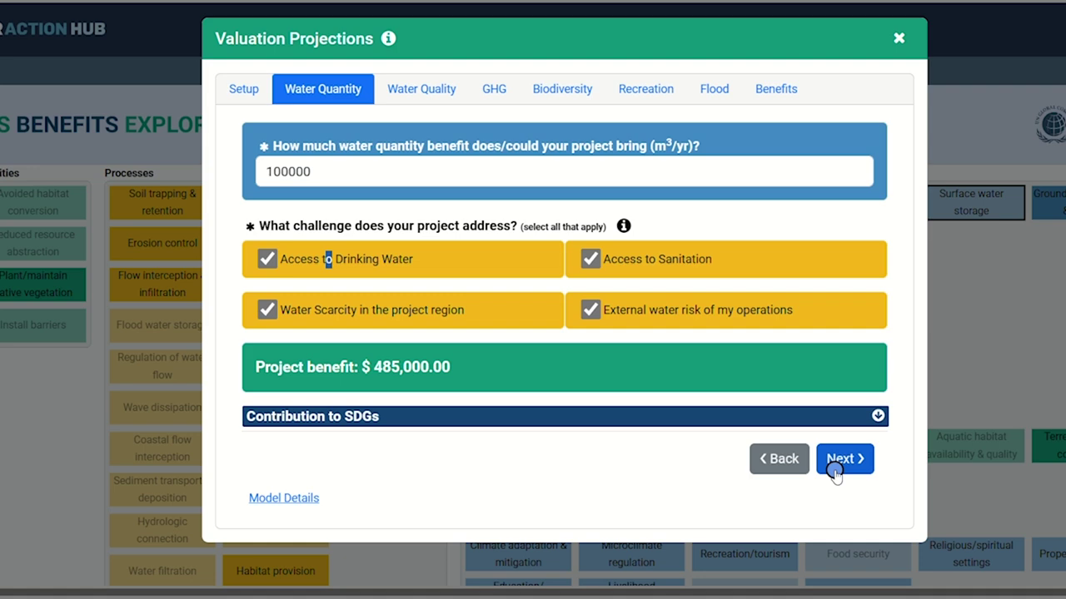
click(834, 470)
Review the water quality model details, and calculate the water quality benefit for Forests - Restoration before continuing to GHG
click(297, 514)
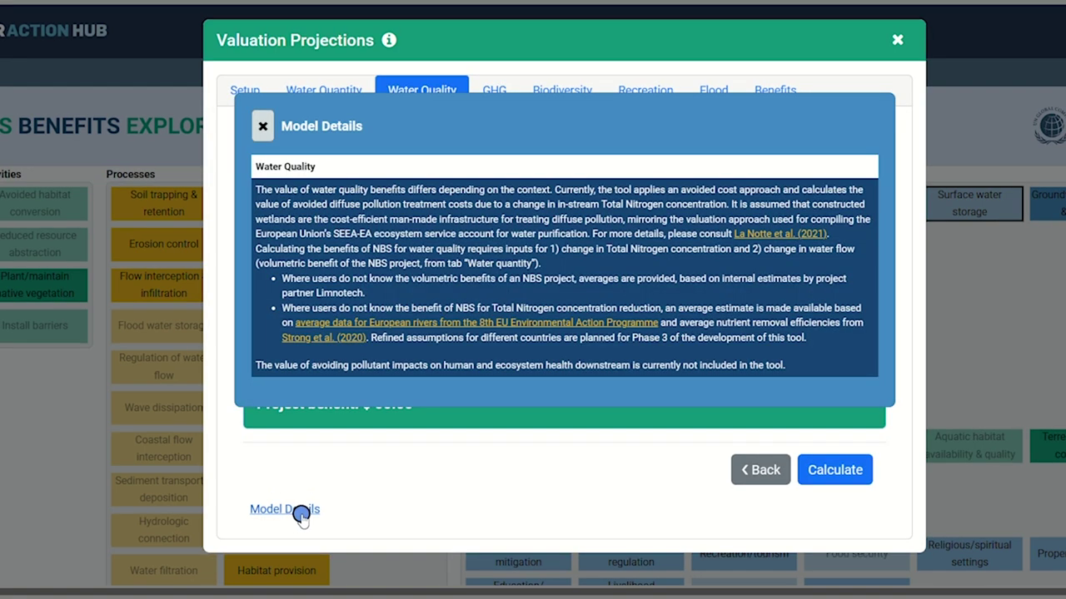
click(260, 126)
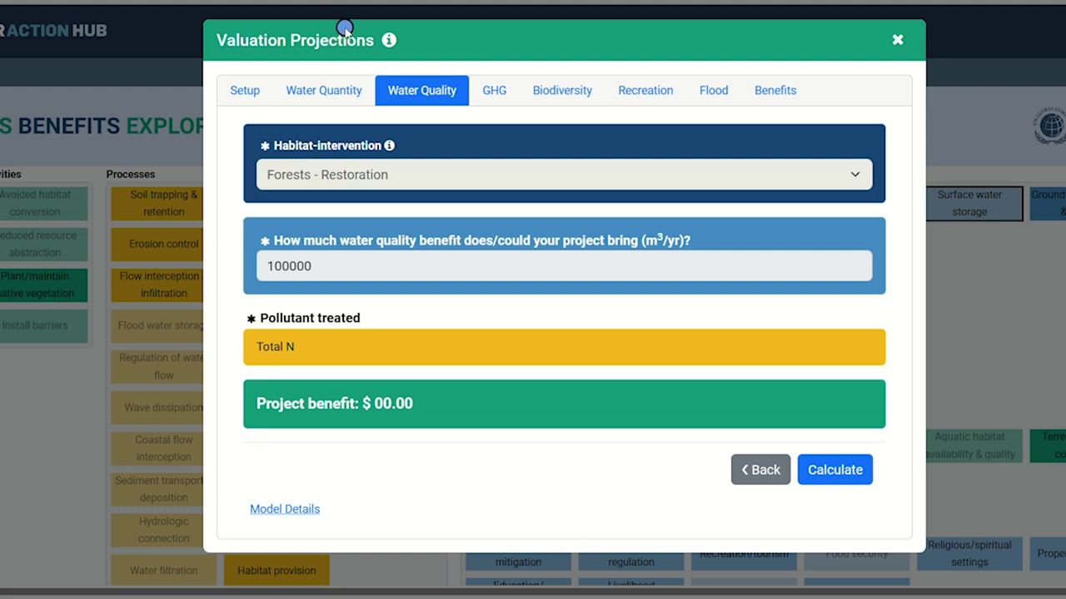
click(540, 219)
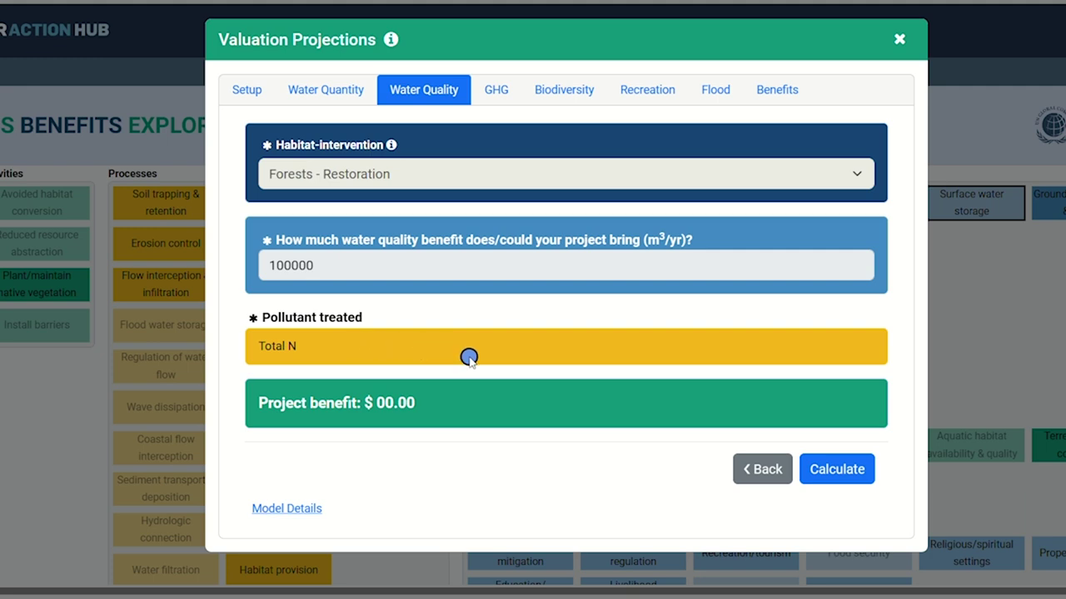
click(849, 477)
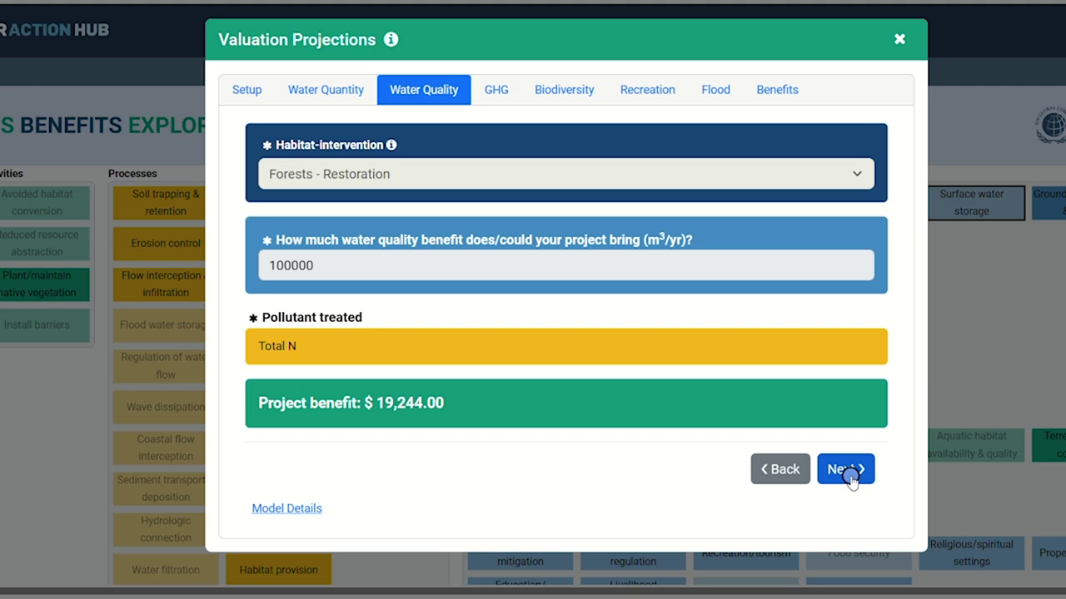
click(850, 476)
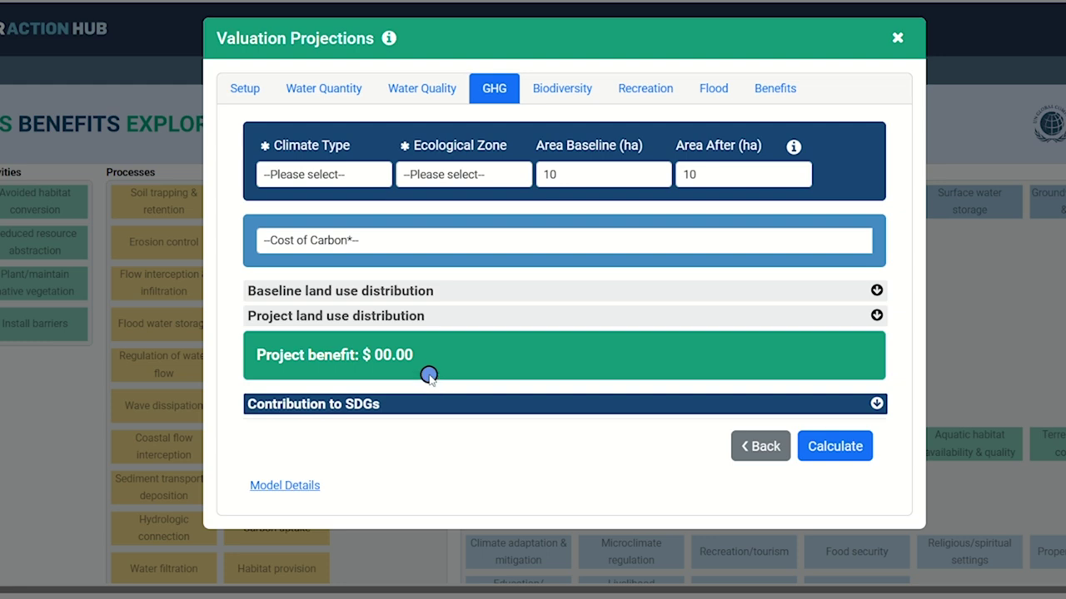
Set the GHG valuation's climate type to Tropical and its ecological zone to Tropical rainforest
click(333, 175)
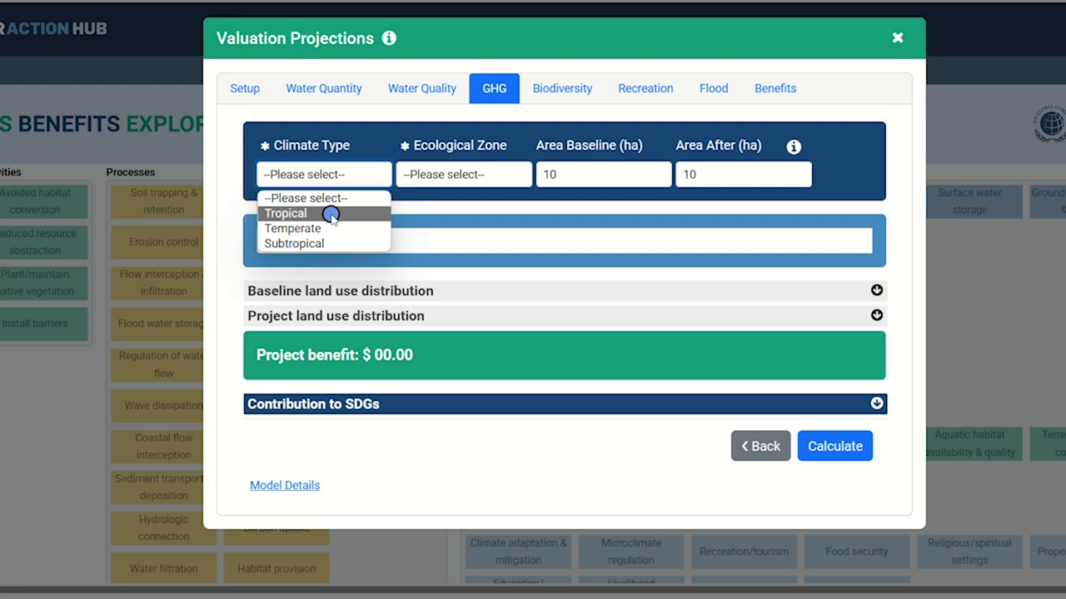
click(331, 215)
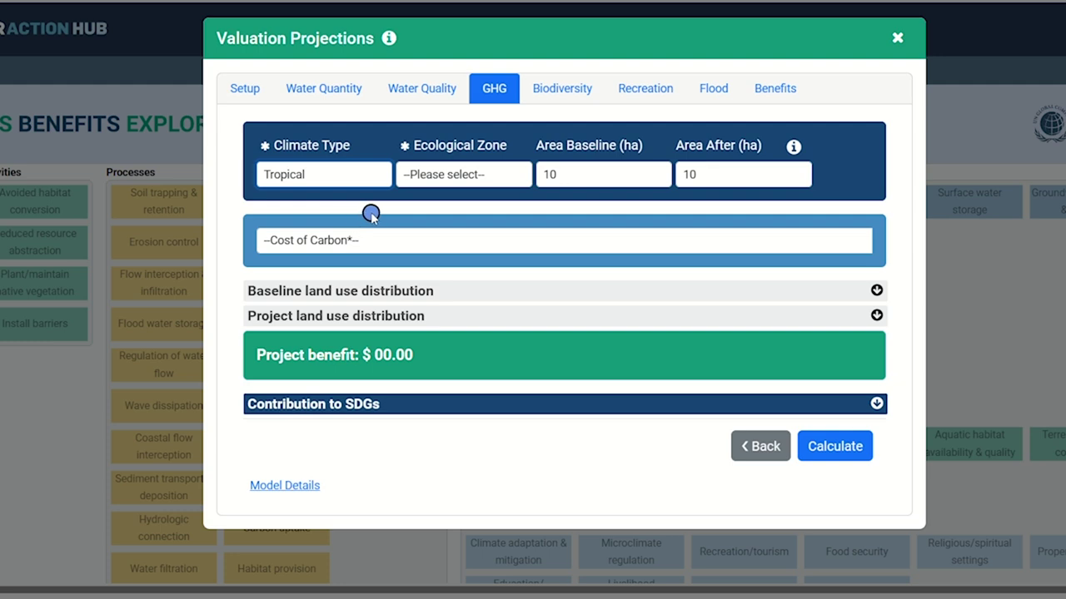
click(447, 175)
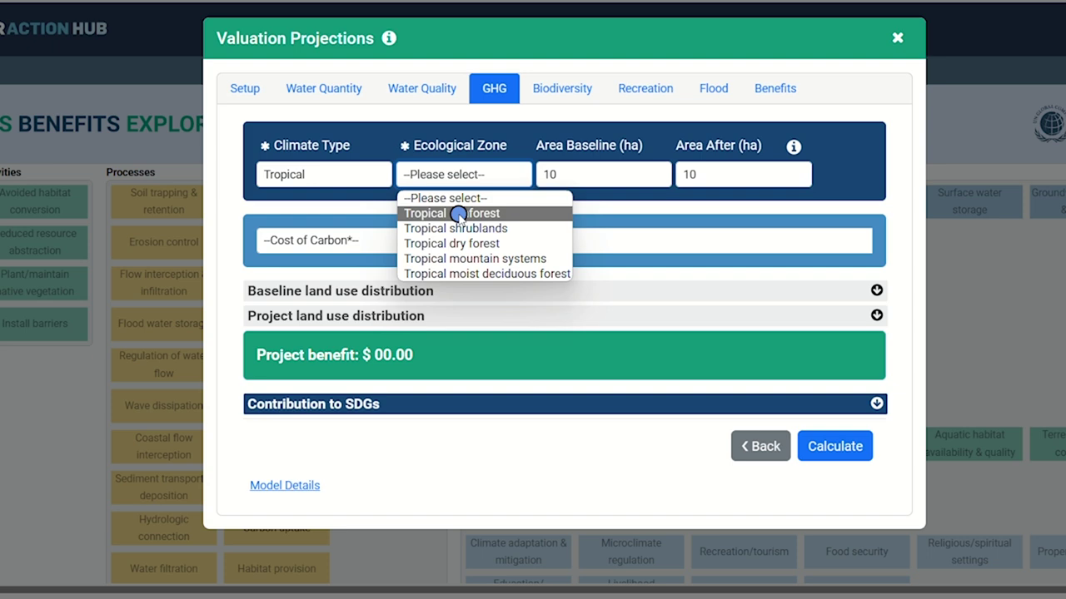
click(459, 215)
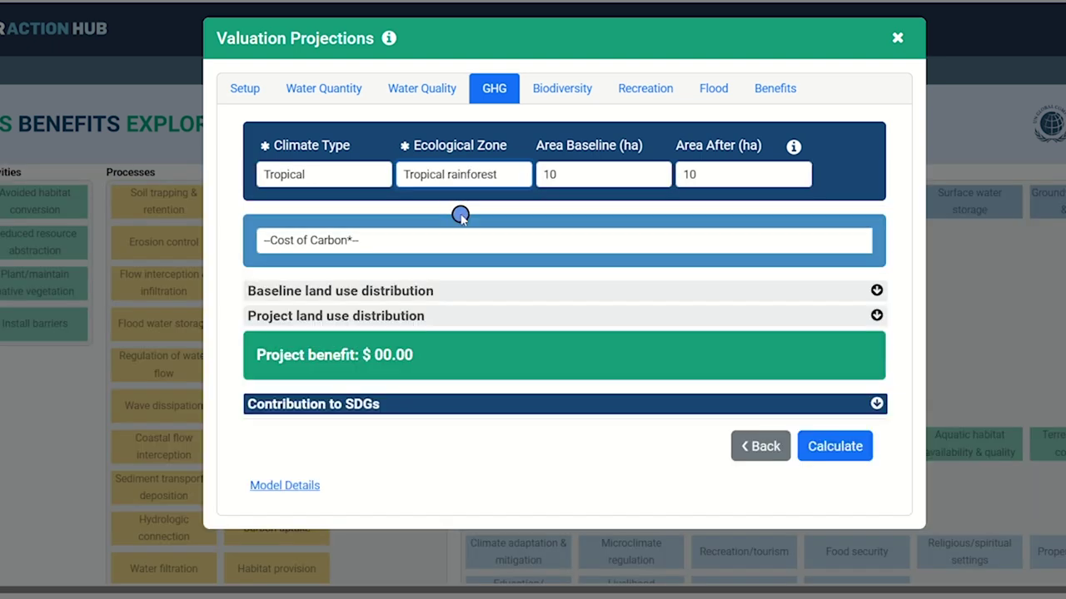
click(724, 179)
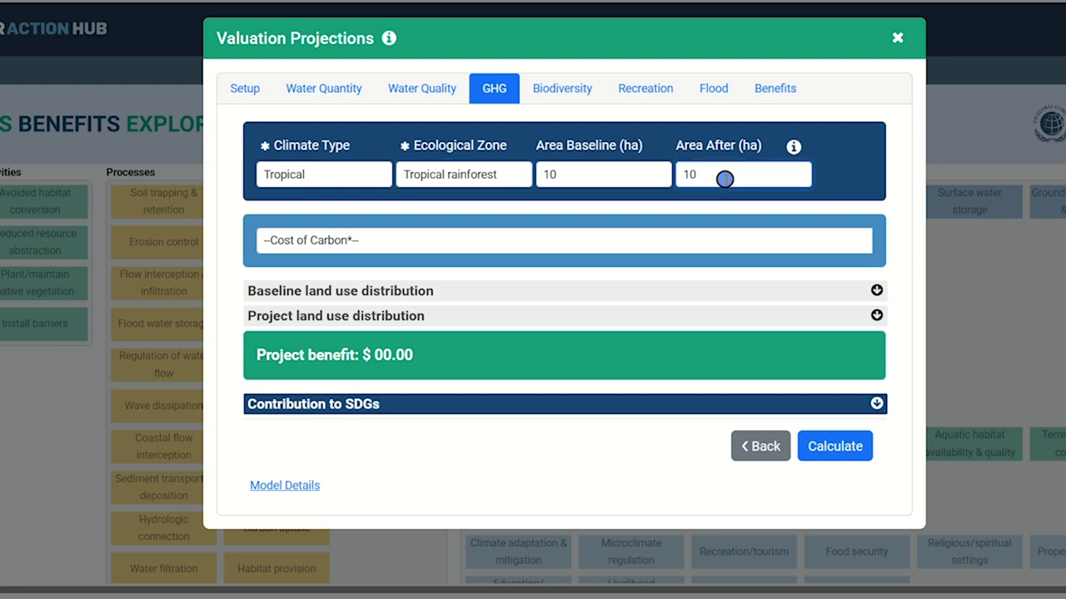
Set the cost of carbon to US EPA - $212.43 and expand the baseline land use distribution
click(442, 243)
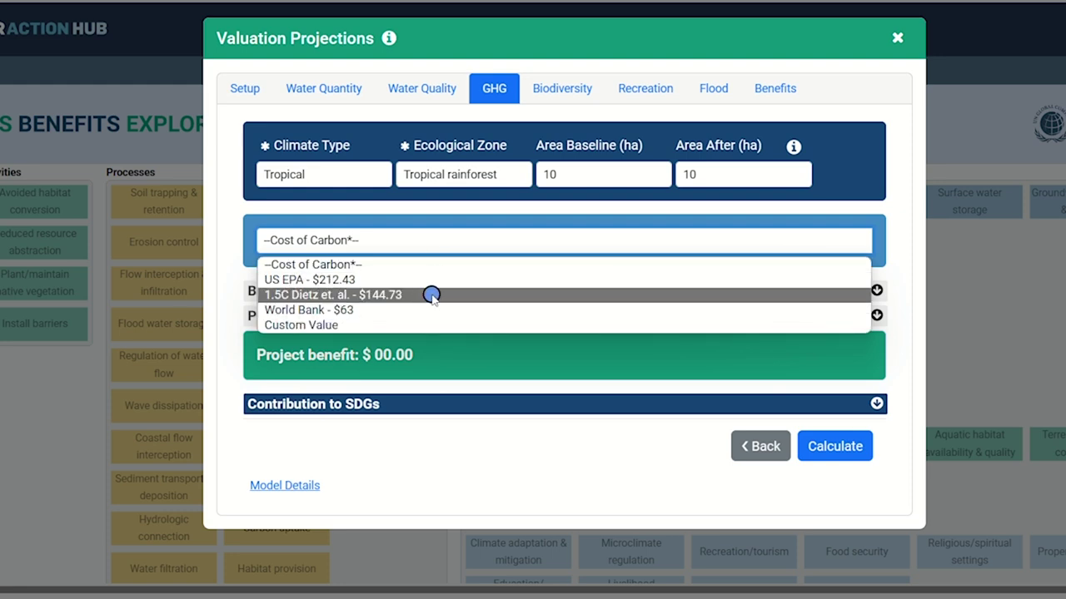
click(434, 282)
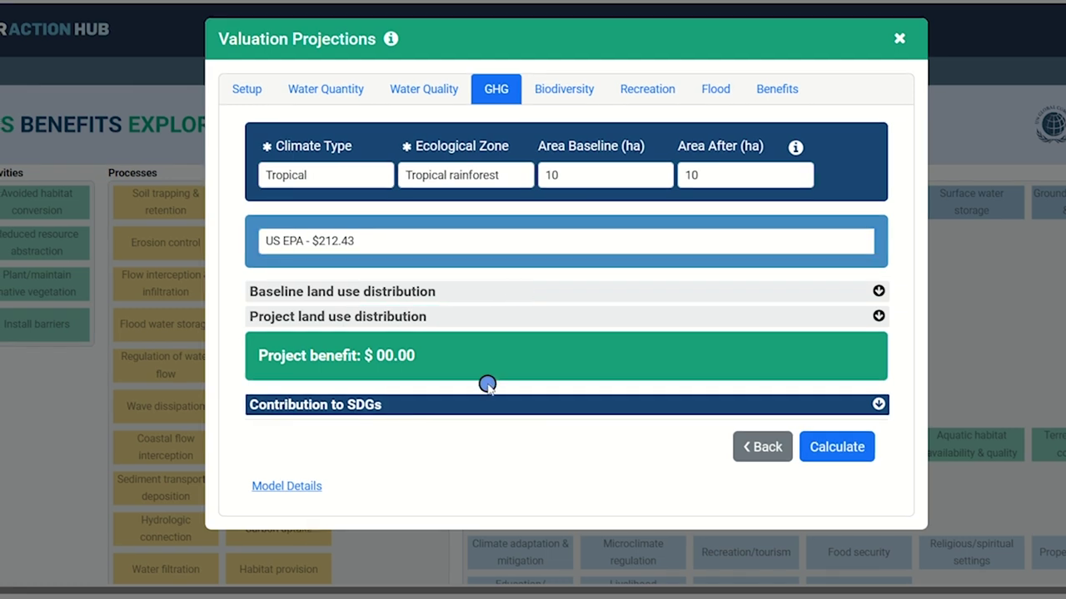
click(429, 292)
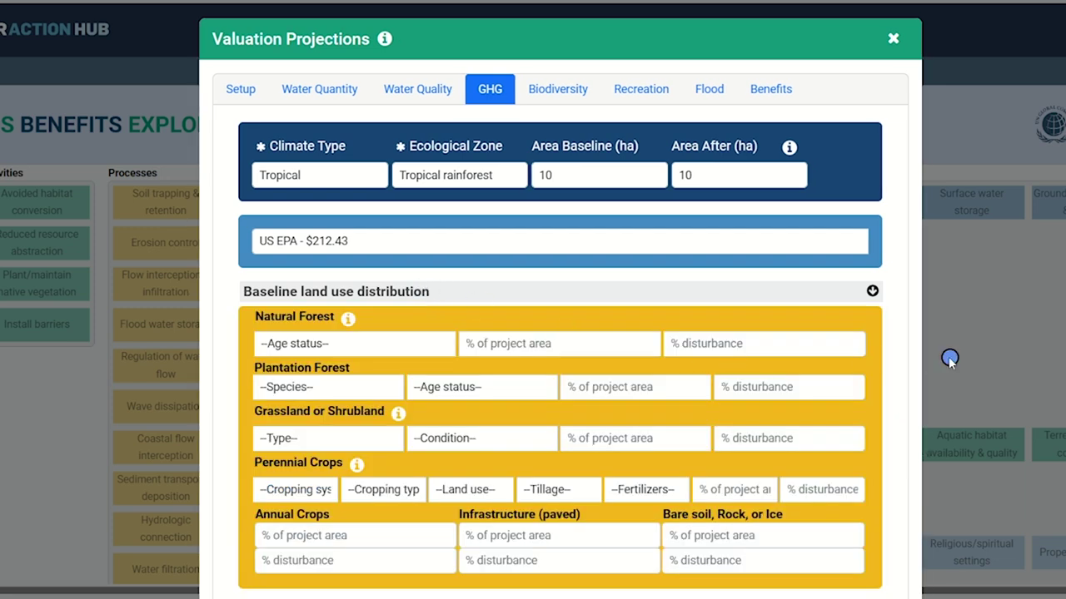
scroll(525, 241, down, 1)
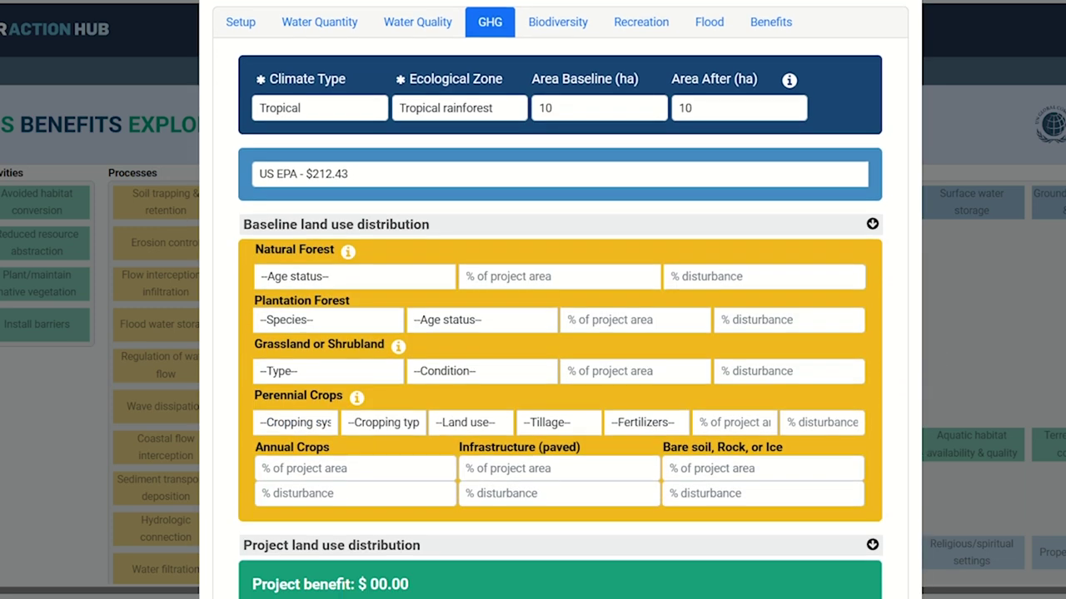
Set the baseline natural forest to Secondary ≤20 years with 40% of project area and 10% disturbance
click(395, 275)
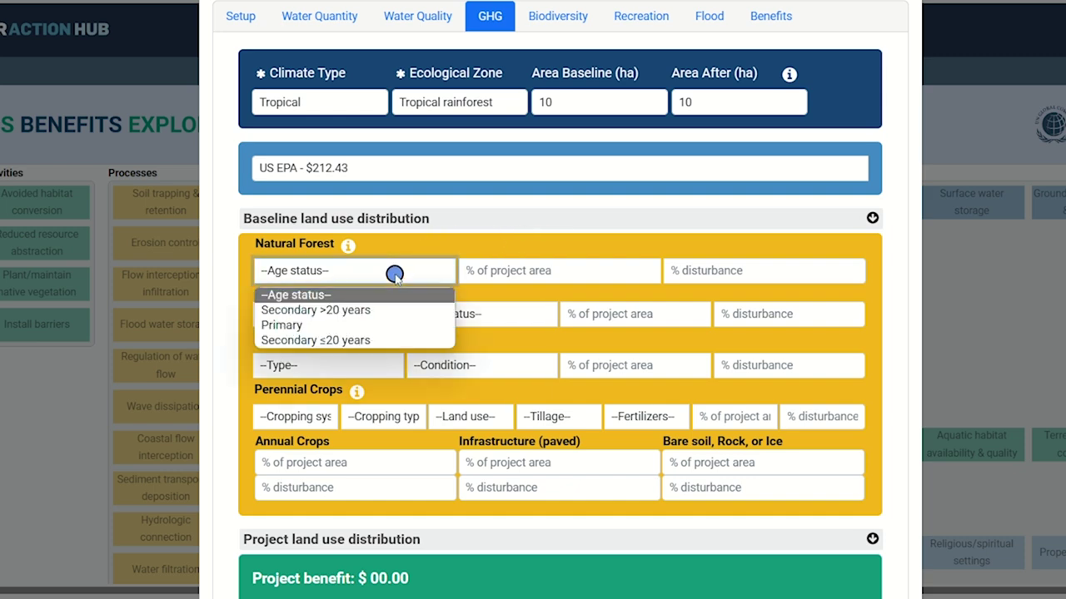
click(381, 339)
click(514, 272)
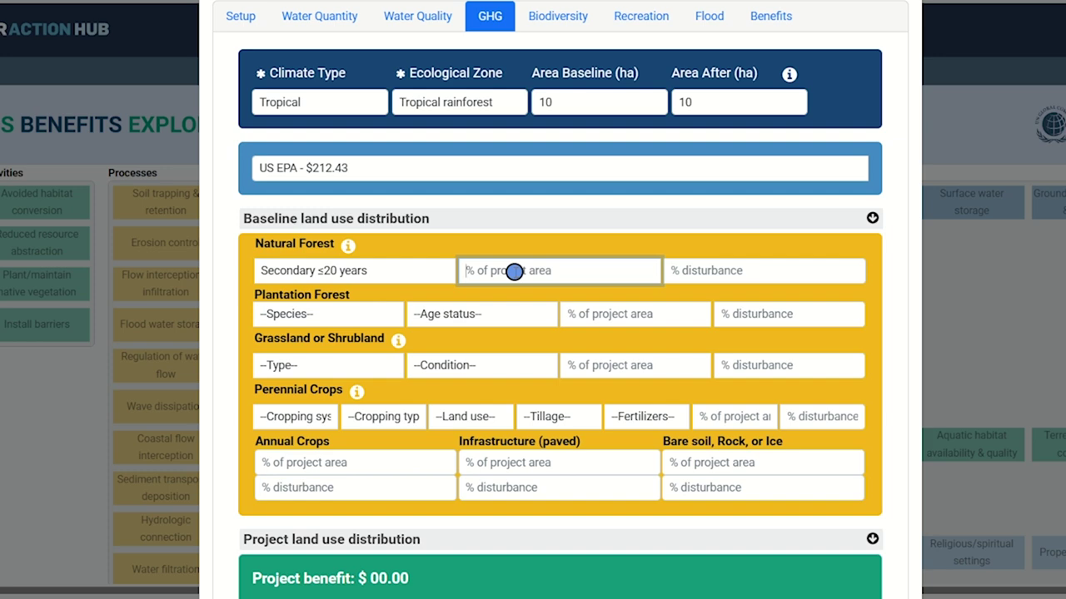
text(40)
click(706, 274)
text(10)
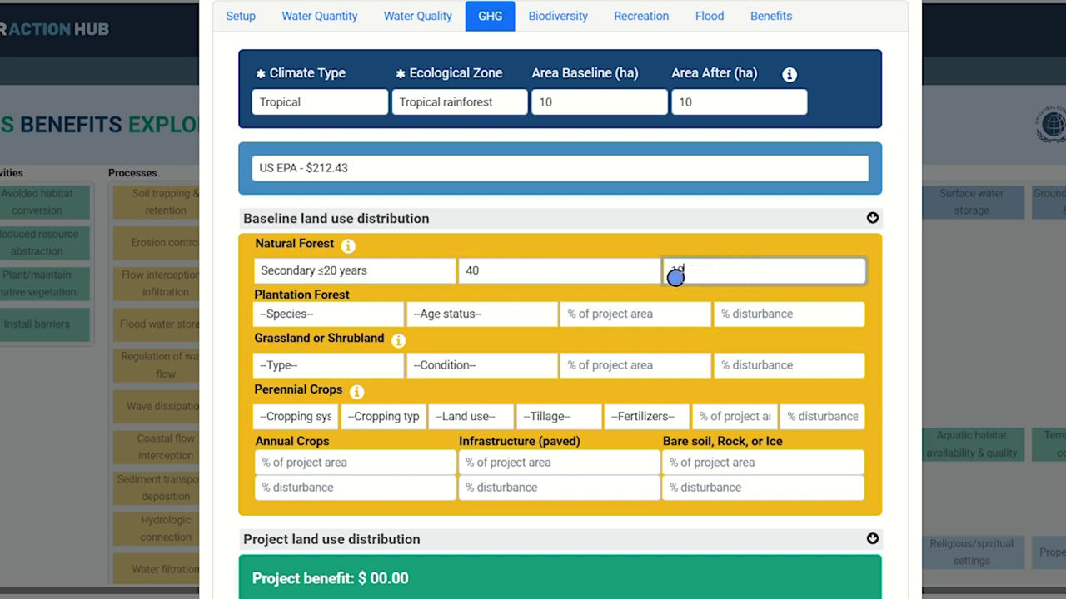
Set the baseline plantation forest to Eucalyptus sp. with age status Any, 40% of project area and 10% disturbance
click(335, 313)
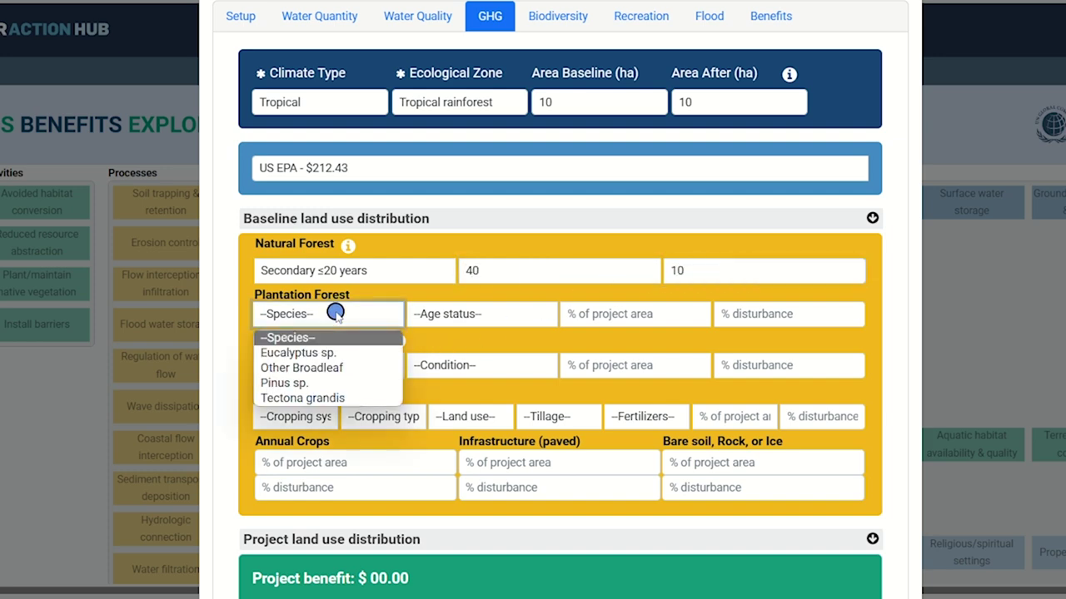
click(329, 350)
click(426, 321)
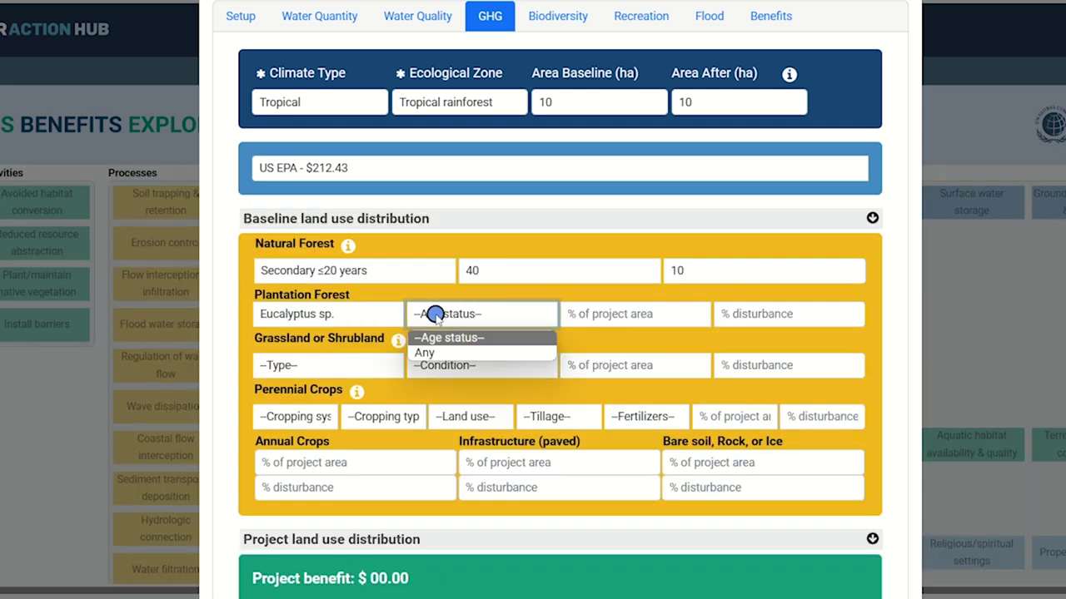
click(438, 352)
click(599, 313)
text(40)
click(735, 314)
text(10)
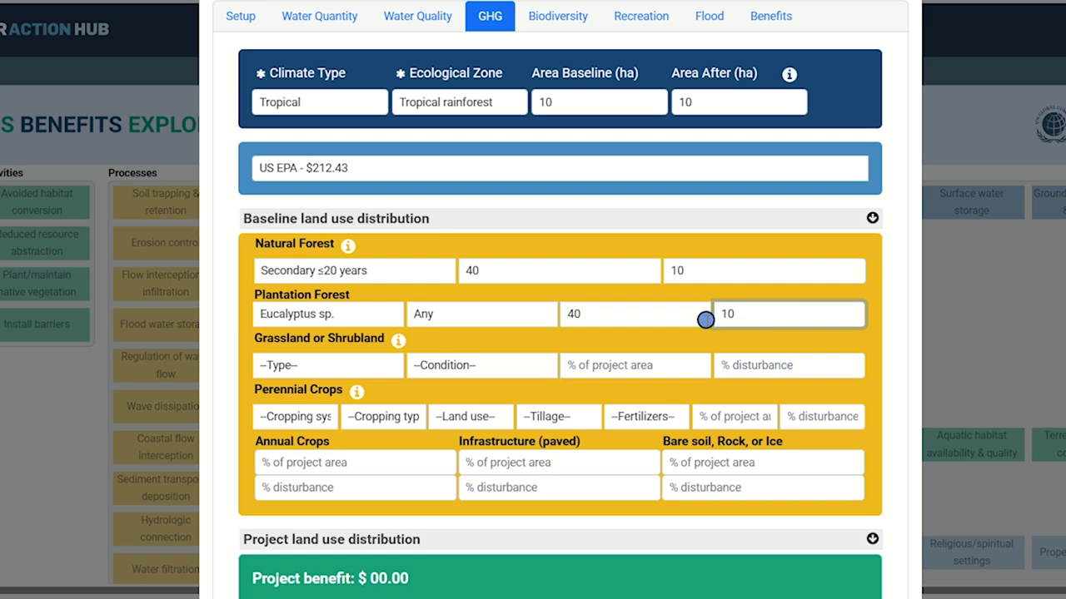
Set the baseline grassland or shrubland to Managed and Severely degraded, with 20% of project area and 30% disturbance
click(304, 372)
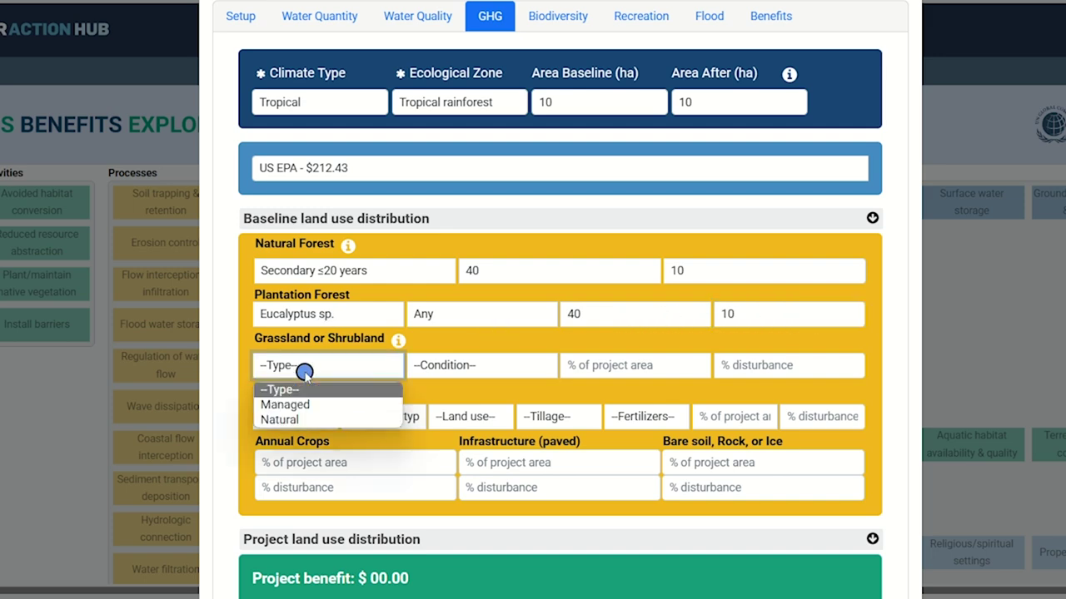
click(304, 403)
click(458, 364)
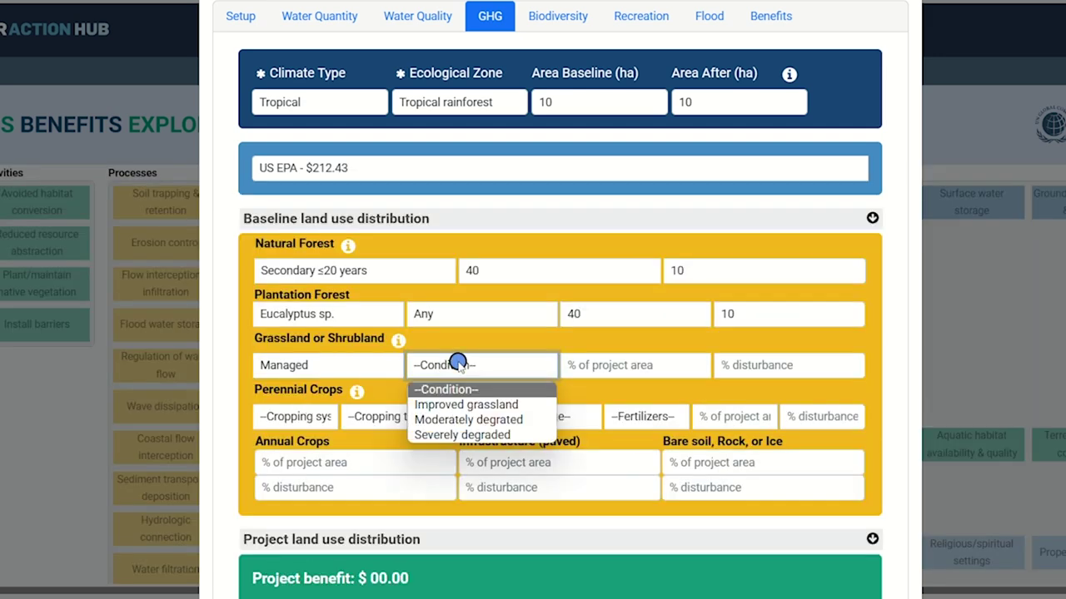
click(455, 434)
click(627, 371)
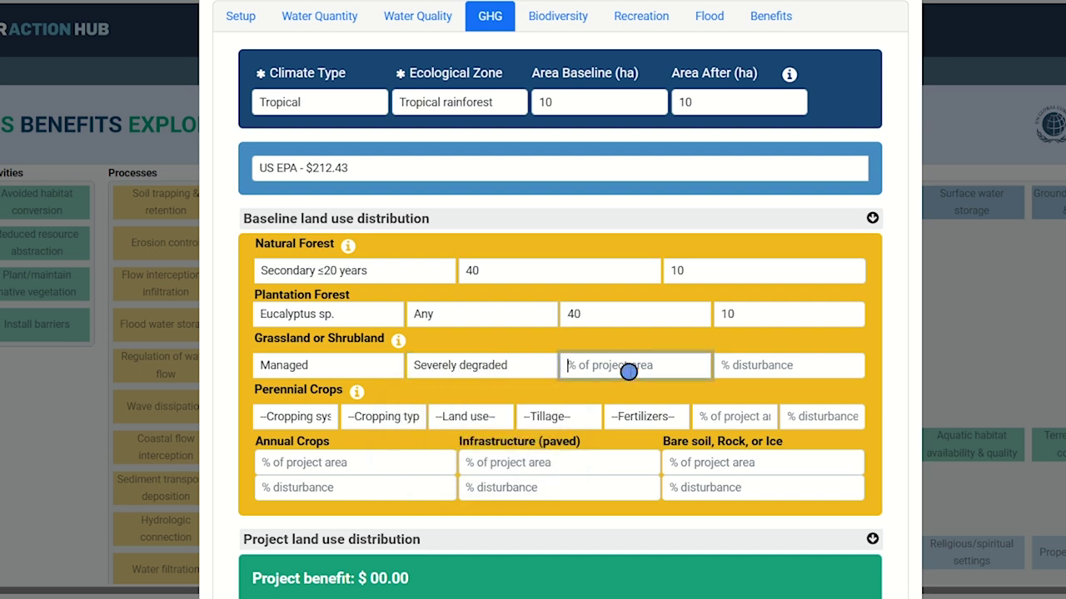
text(20)
click(745, 364)
text(30)
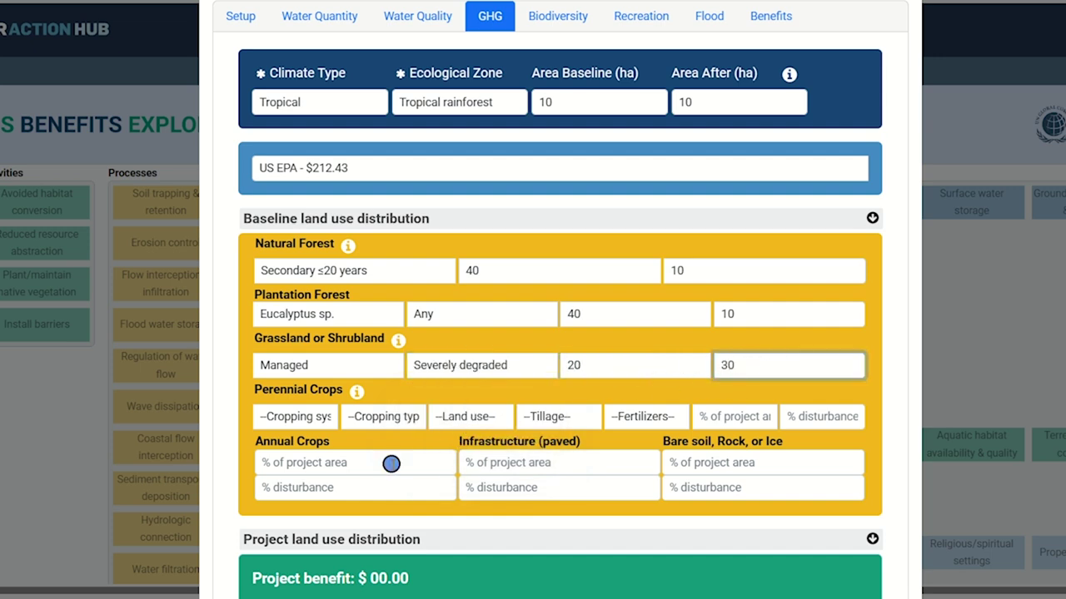
click(706, 466)
Expand the project land use distribution and give its natural forest 60% of project area and 5% disturbance
scroll(922, 336, down, 2)
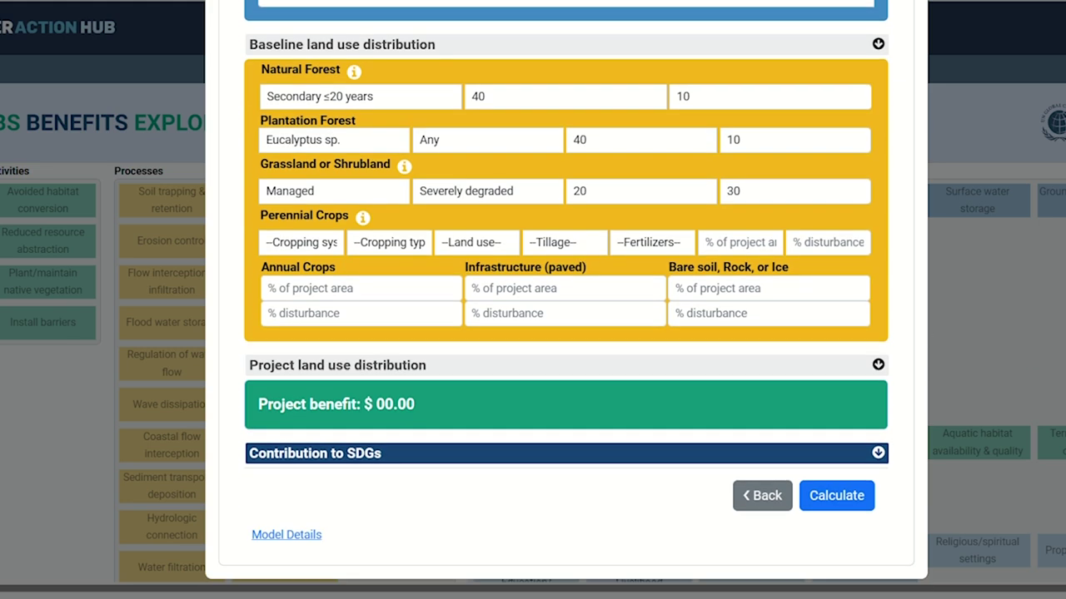
click(877, 365)
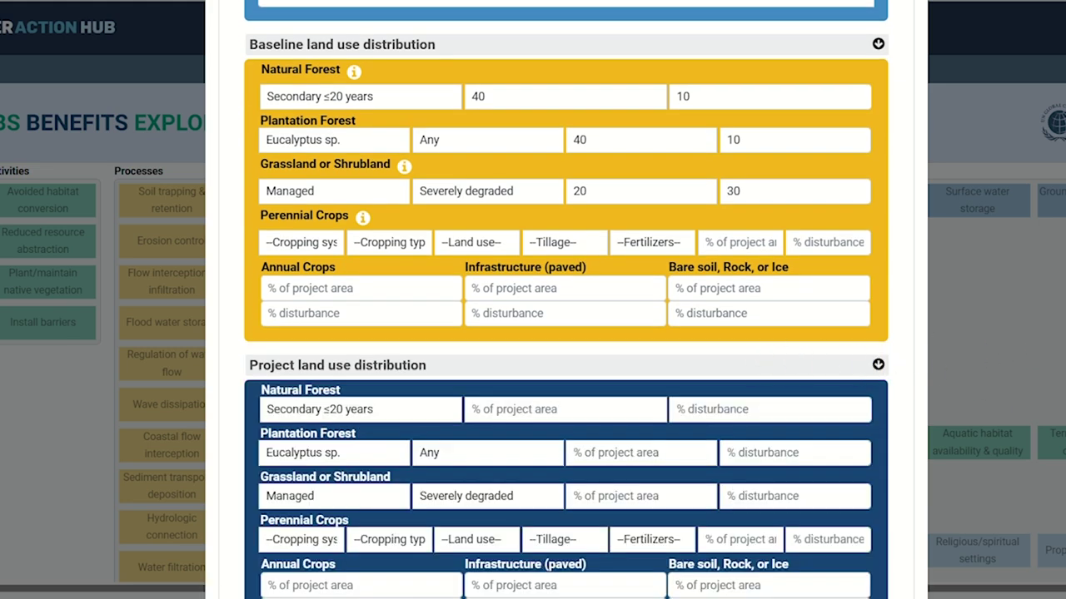
scroll(566, 300, down, 2)
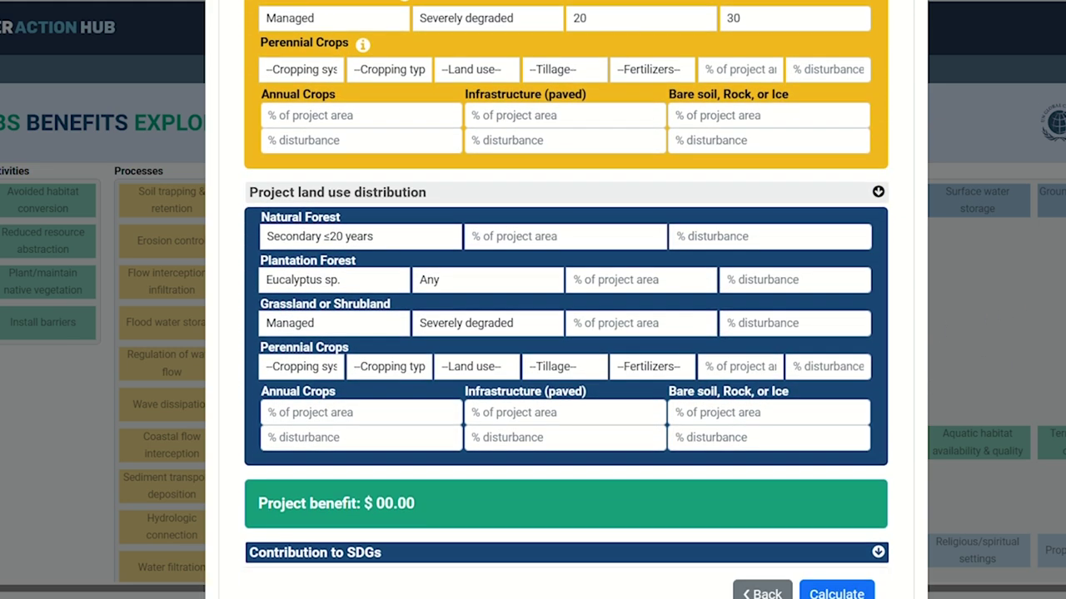
scroll(566, 300, up, 1)
scroll(566, 300, up, 1)
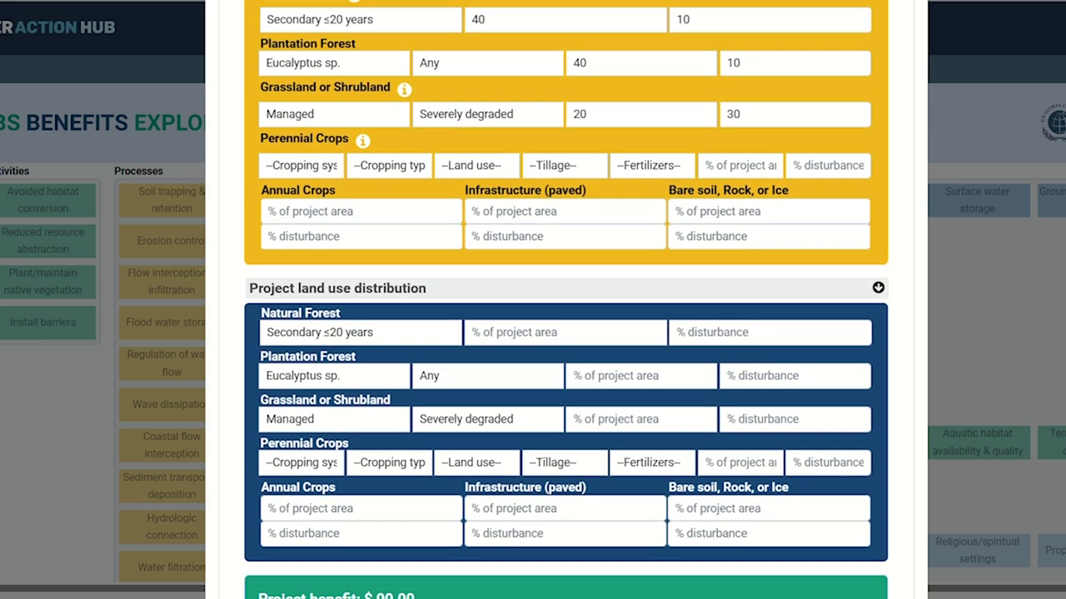
click(510, 332)
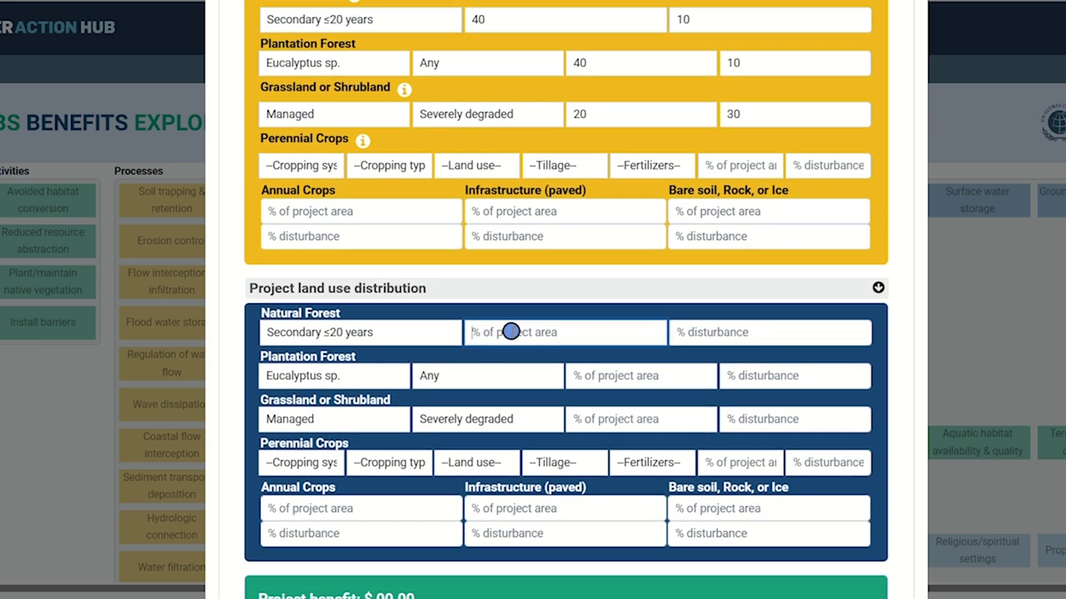
text(60)
click(695, 325)
text(5)
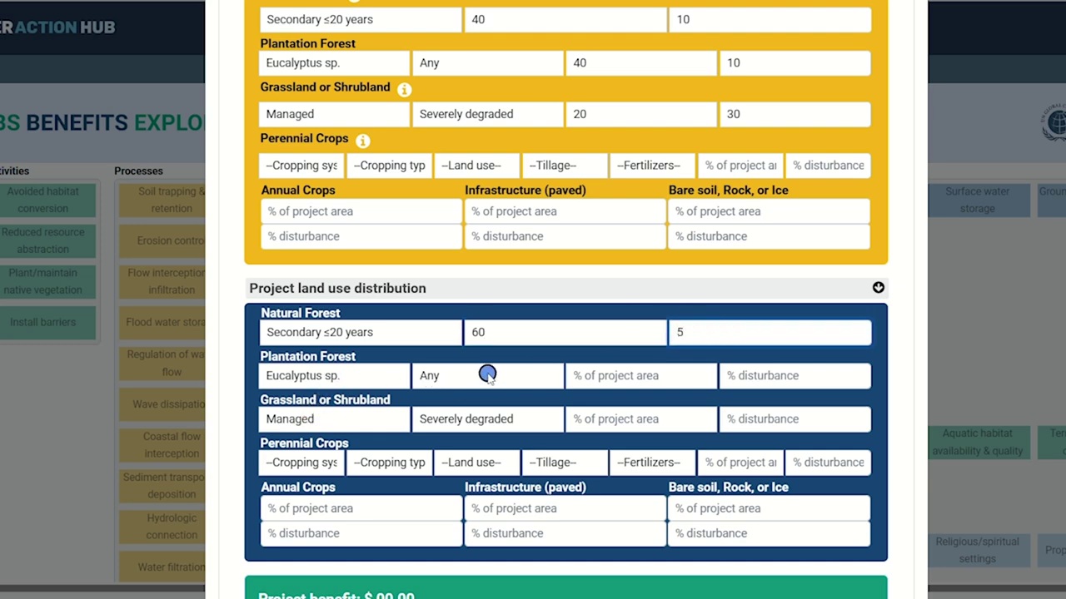
Set the project's plantation forest to 40% area and 5% disturbance, and its grassland to Improved grassland with 0% for both
click(586, 376)
text(40)
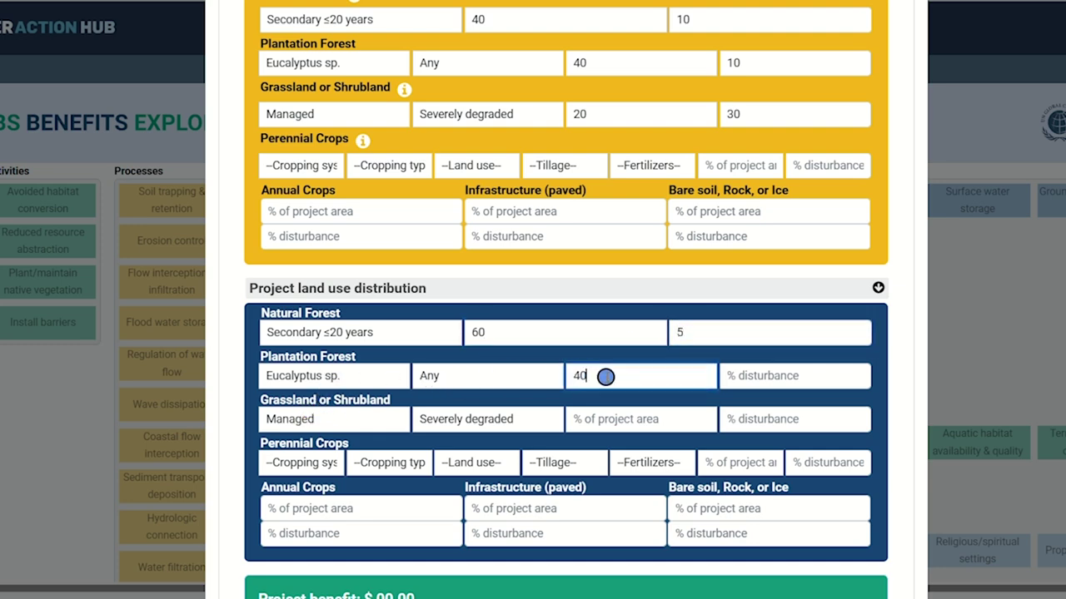
click(761, 375)
text(5)
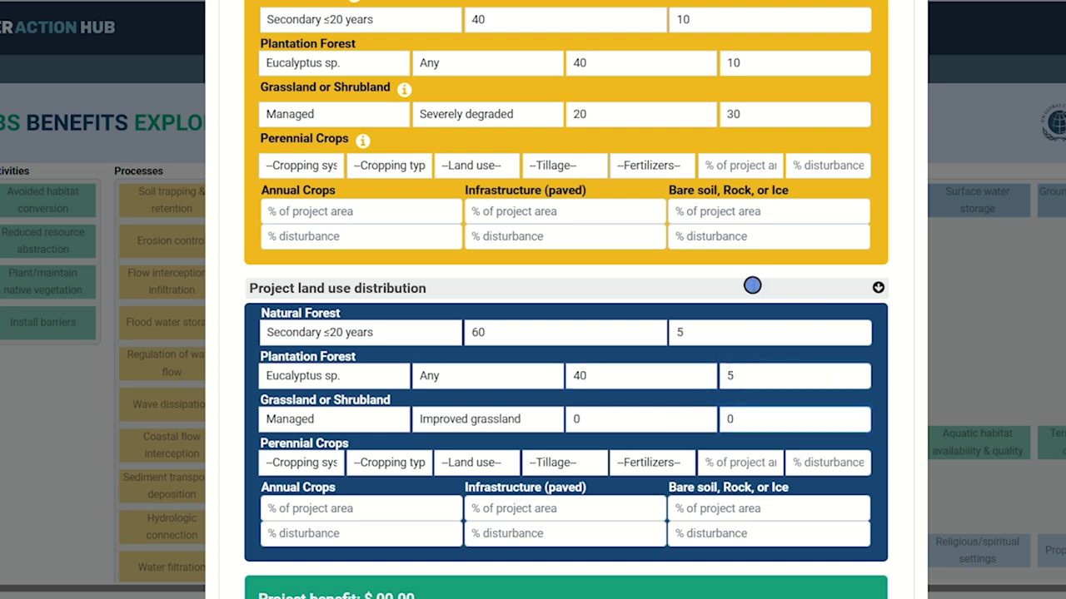
Review the GHG forest model definitions for the land use distributions and close them
click(750, 287)
scroll(728, 275, up, 3)
click(795, 151)
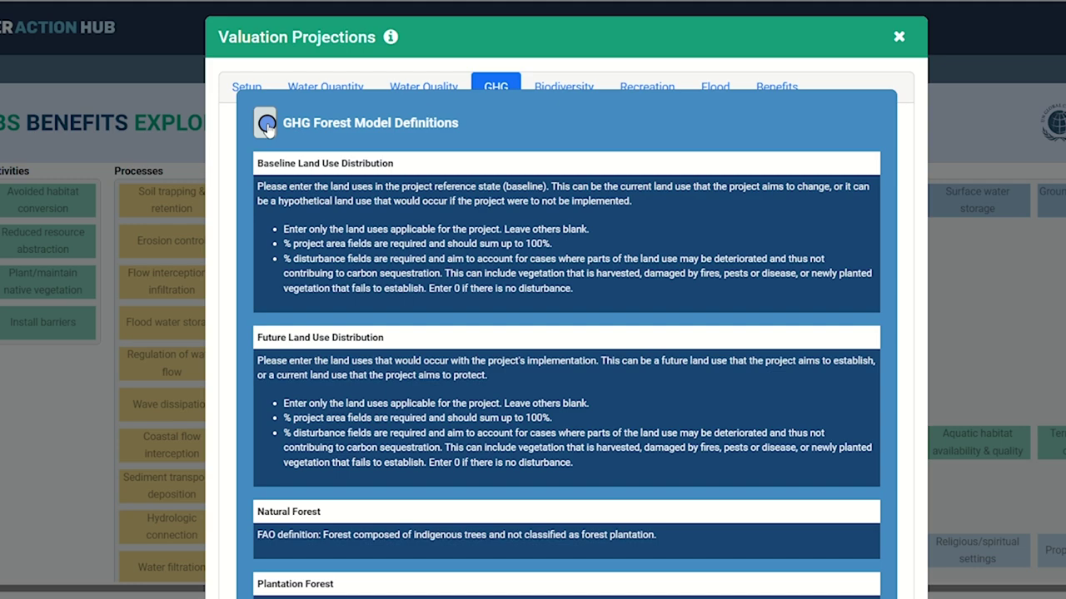
click(266, 125)
Calculate the GHG benefit and the biodiversity benefit for Forests - tropical, and continue to the recreation valuation
scroll(414, 302, down, 5)
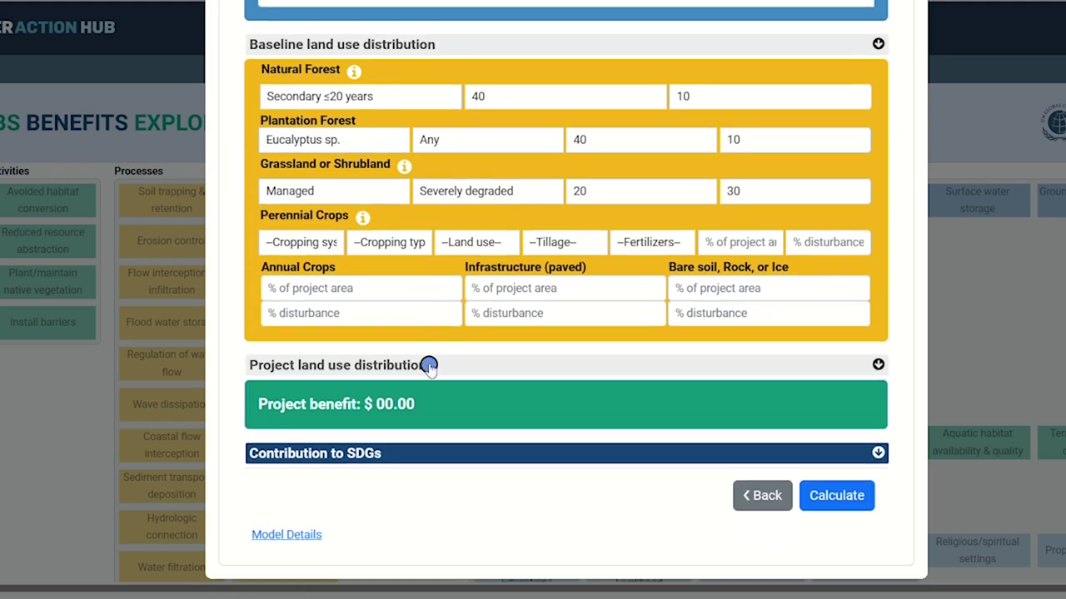
click(425, 367)
scroll(433, 368, down, 3)
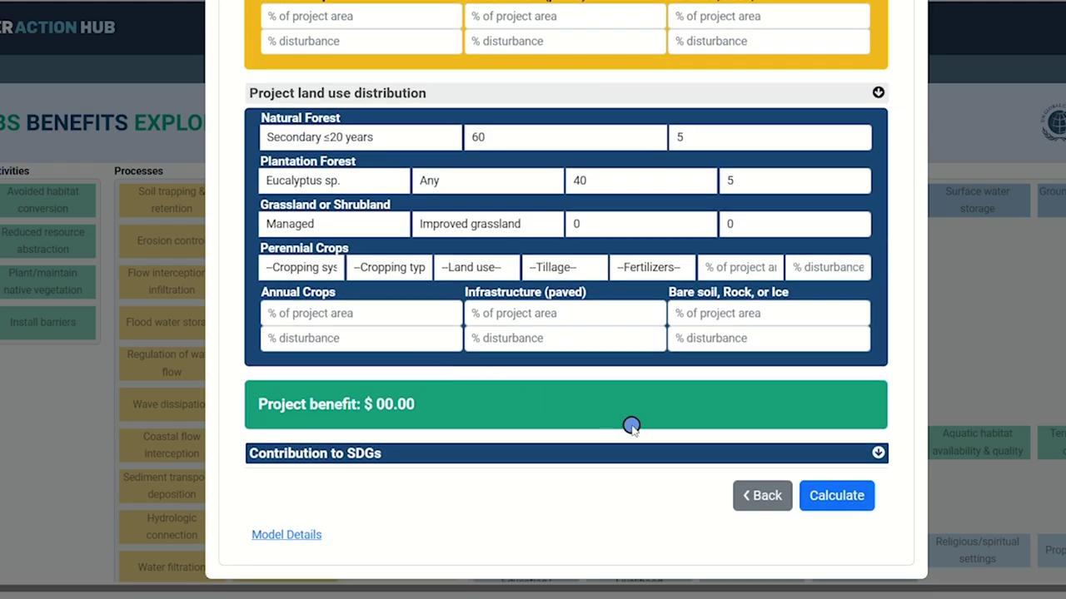
click(820, 495)
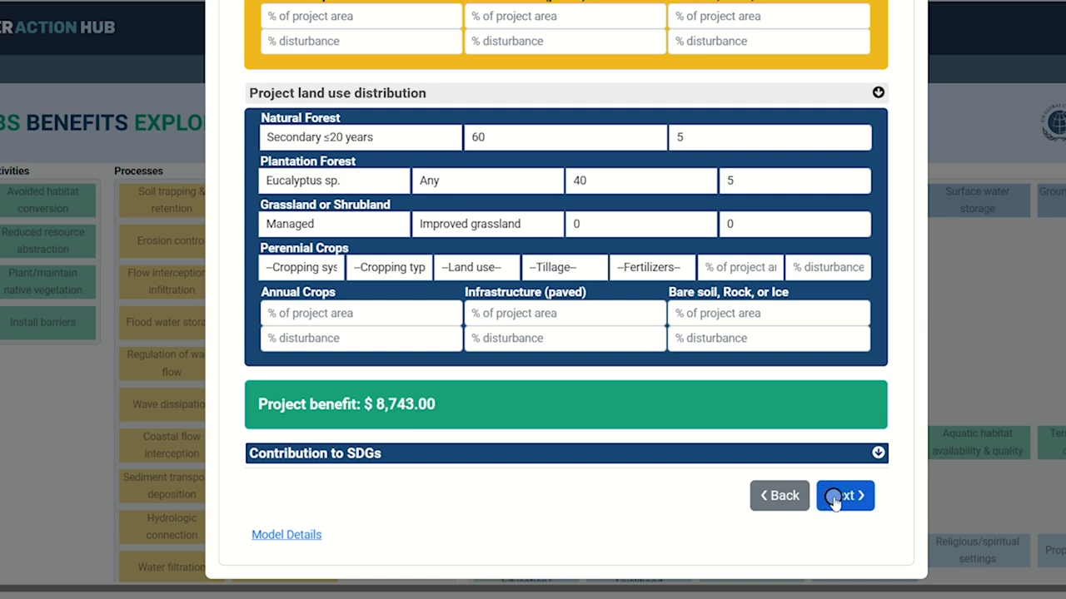
click(833, 498)
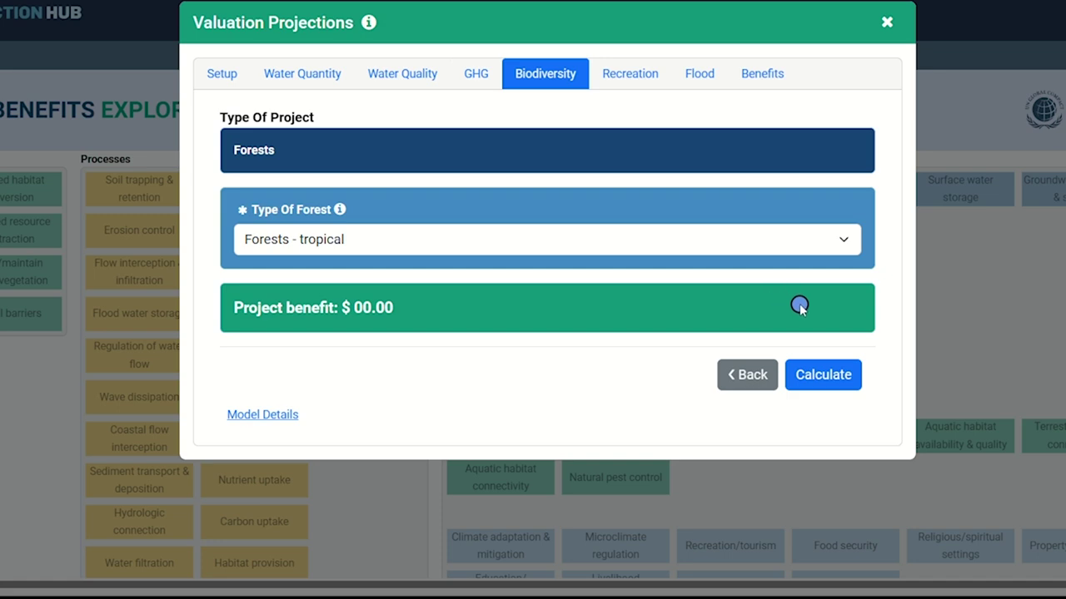
click(827, 380)
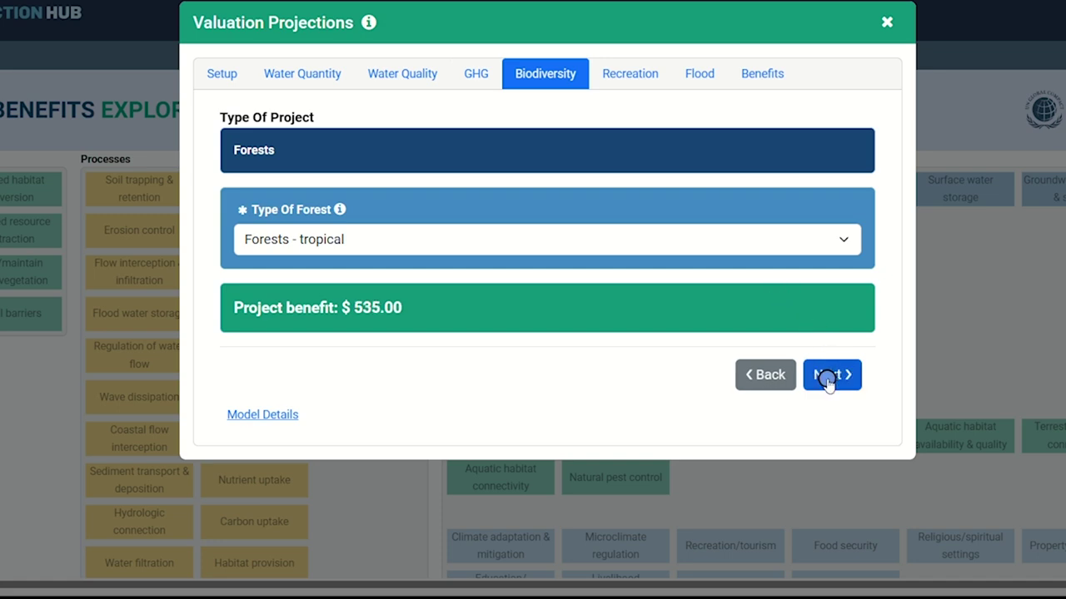
click(828, 376)
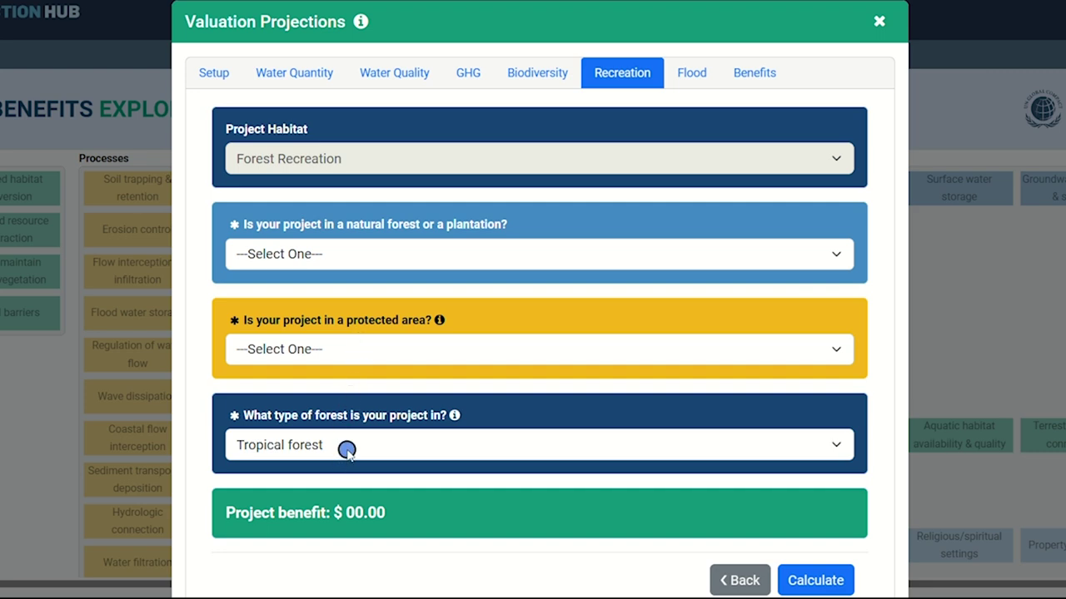
Calculate the recreation benefit for a Natural forest outside a protected area, and continue to the flood valuation
click(361, 254)
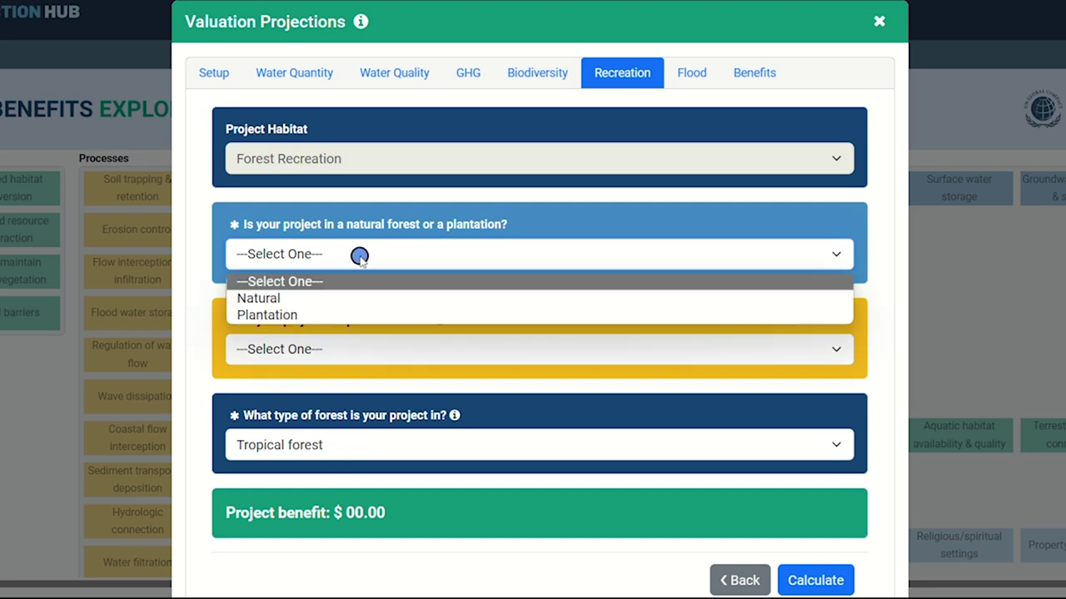
click(347, 298)
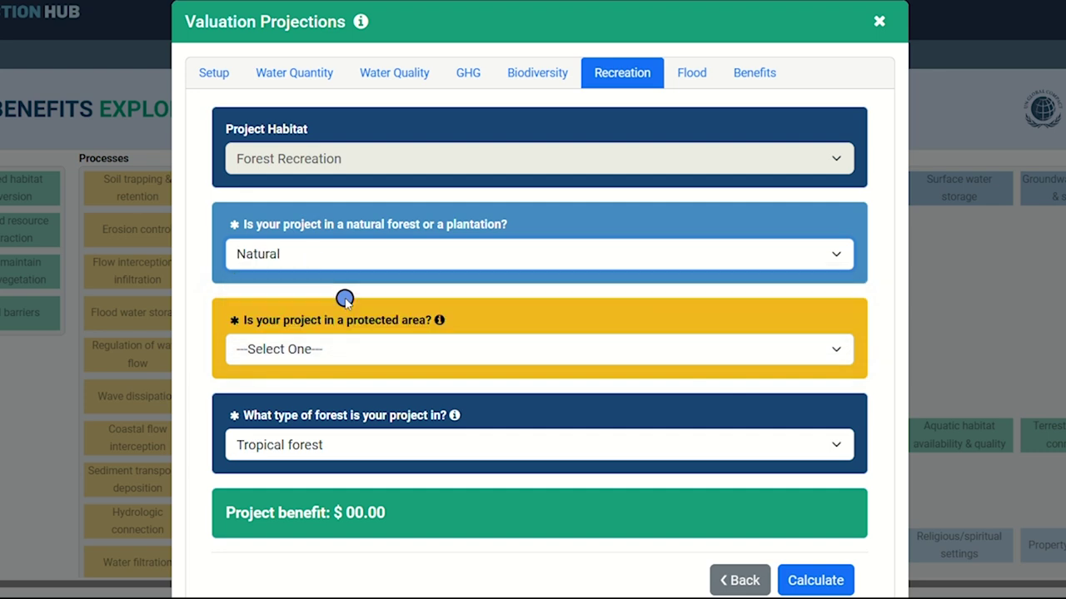
click(348, 350)
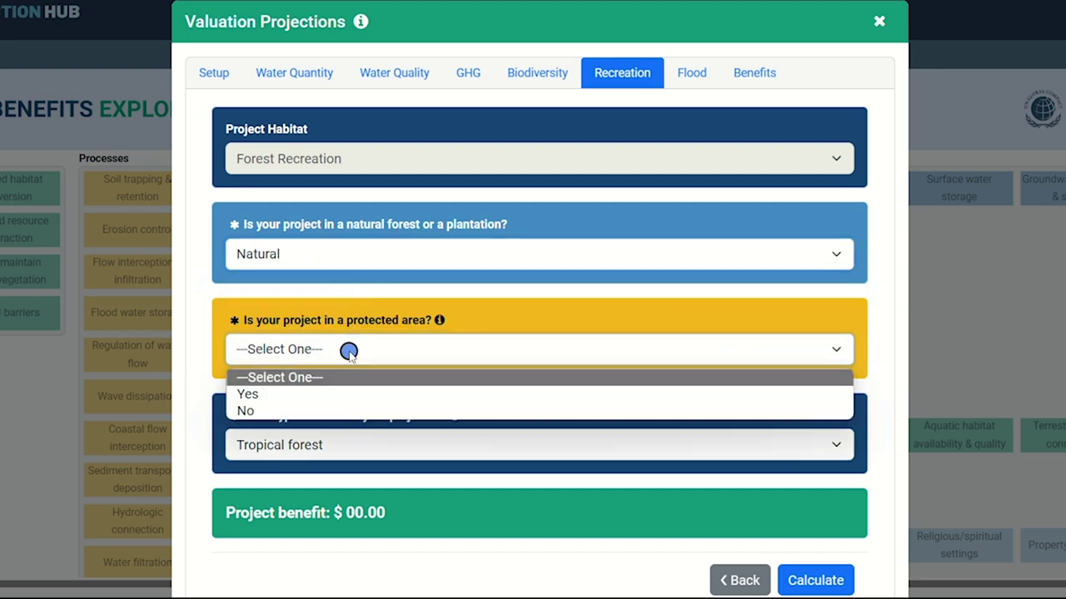
click(349, 410)
click(830, 586)
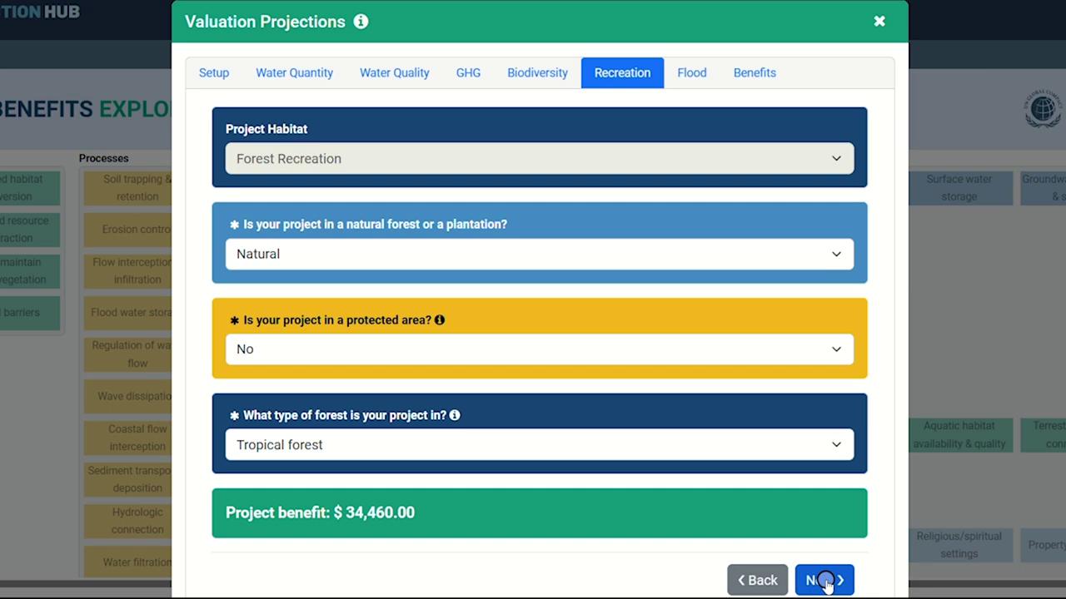
click(825, 582)
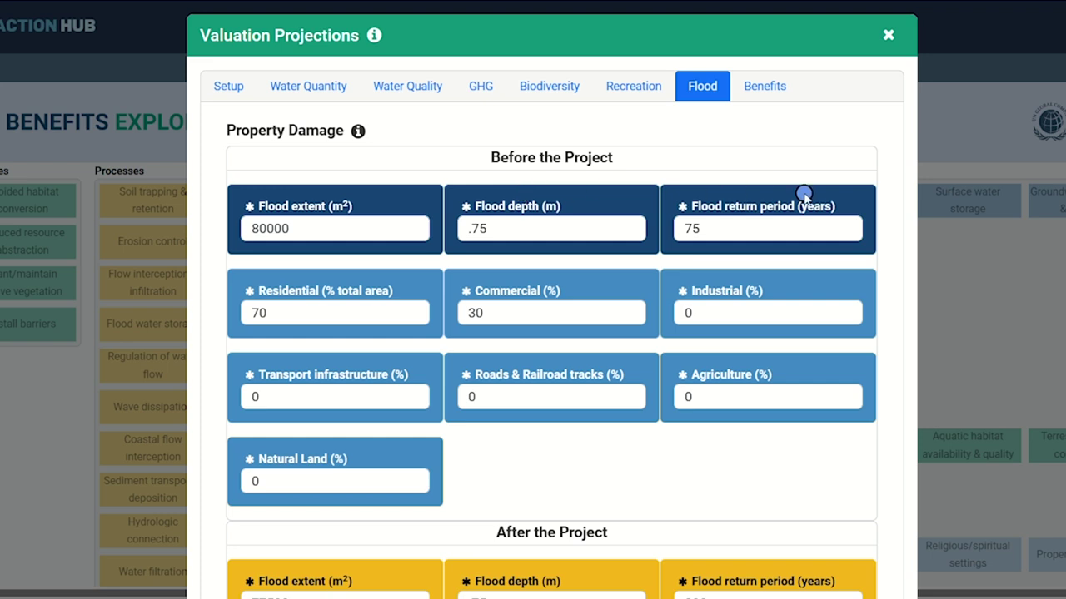
Set the flood return period before the project to 75 years in the property damage valuation
scroll(909, 199, down, 2)
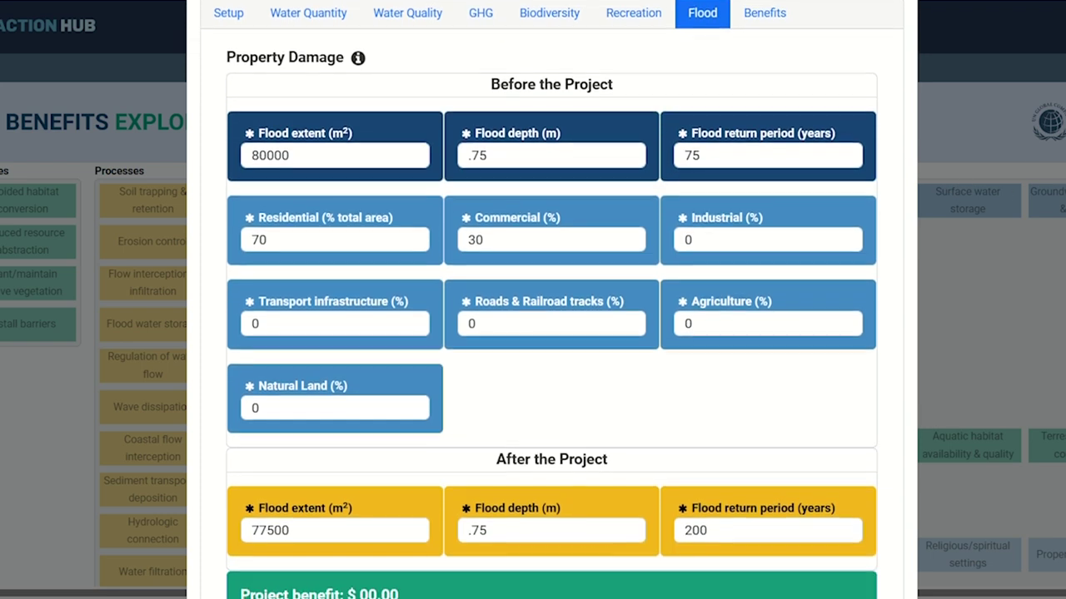
scroll(909, 199, down, 1)
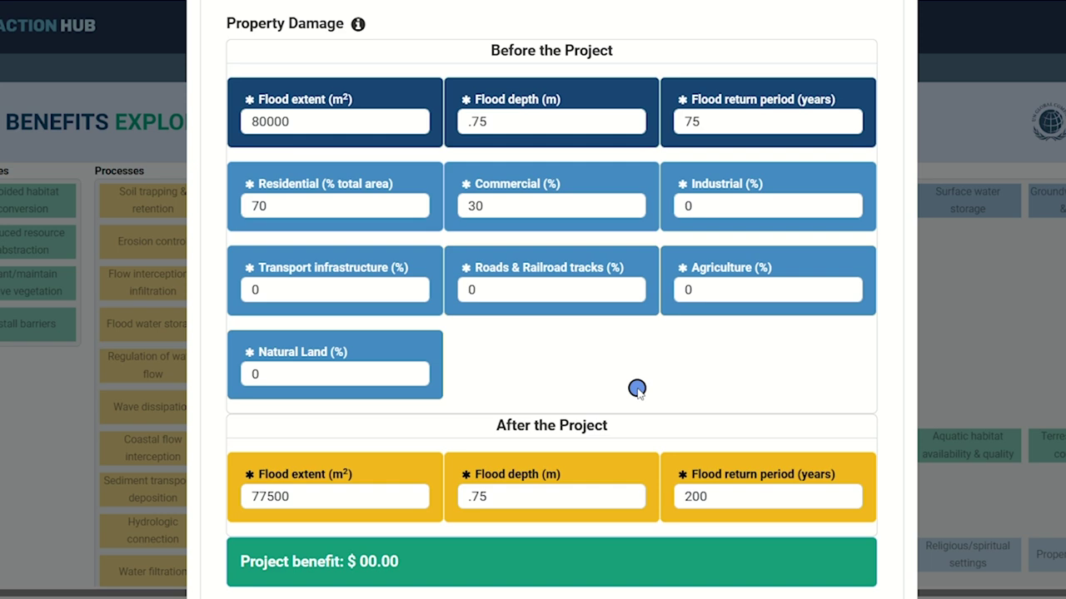
click(303, 121)
click(491, 119)
click(713, 117)
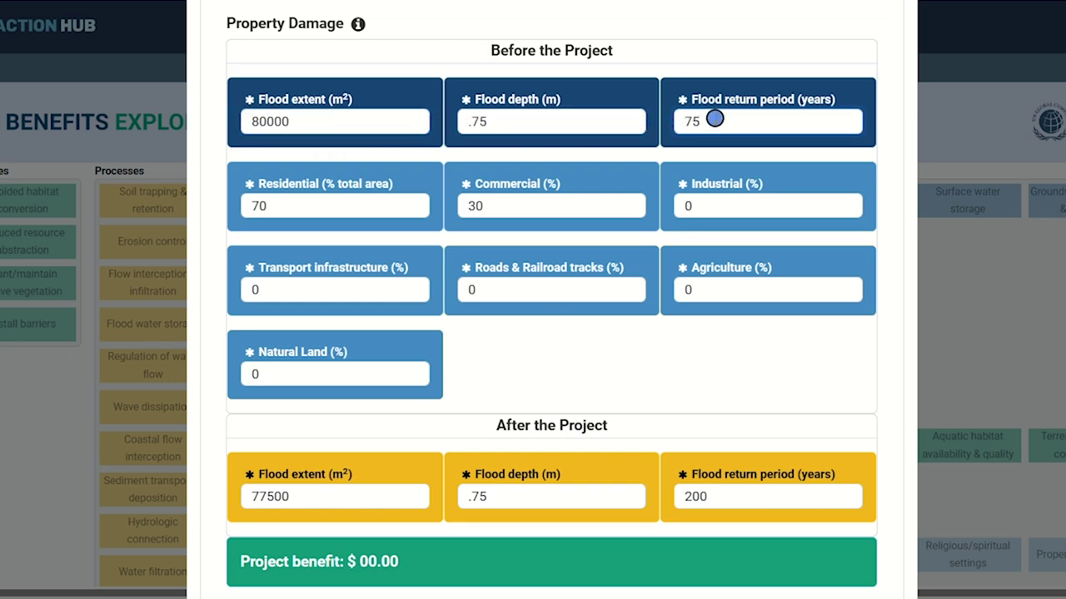
key(BackSpace)
key(BackSpace)
text(75)
Set the flood depth before the project to 1.0 m
click(517, 117)
key(BackSpace)
key(BackSpace)
key(BackSpace)
text(1.0)
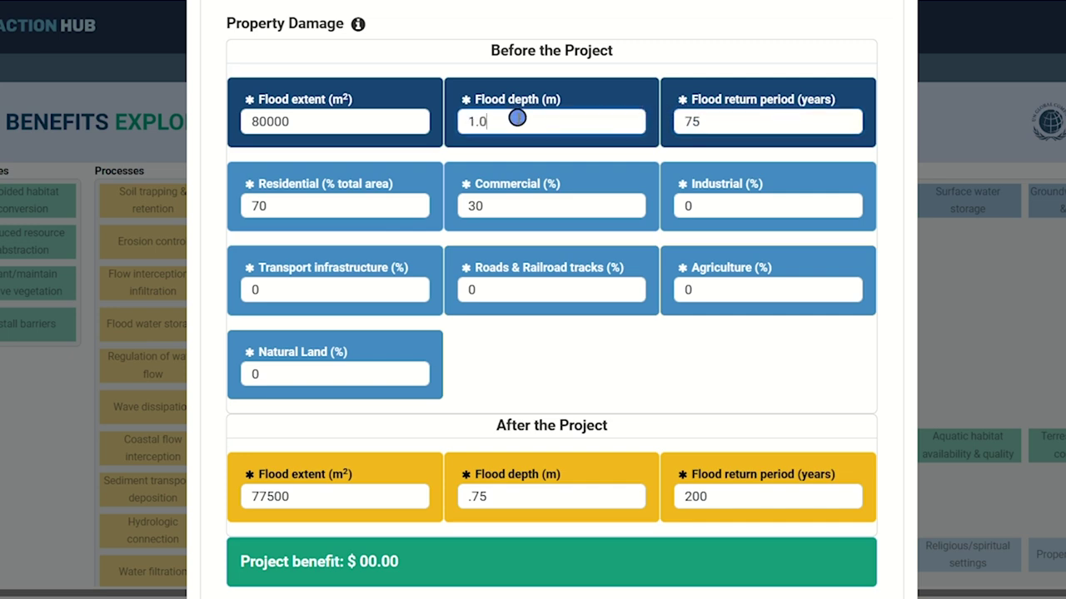
click(548, 143)
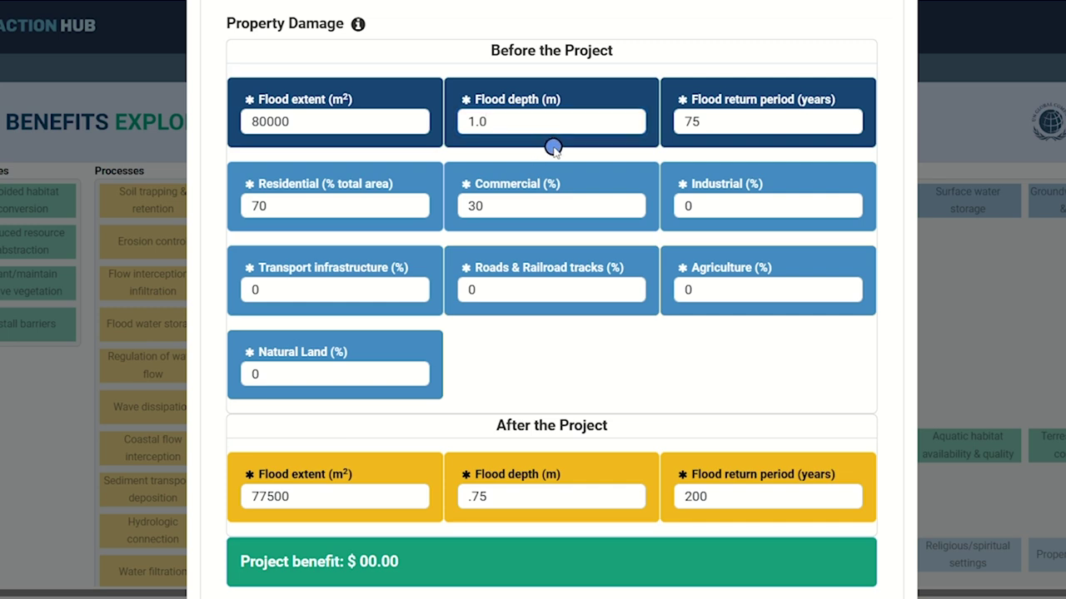
Review the land use percentages of the flooded area, from residential and commercial through natural land
click(293, 206)
click(533, 207)
click(742, 203)
click(312, 285)
click(496, 282)
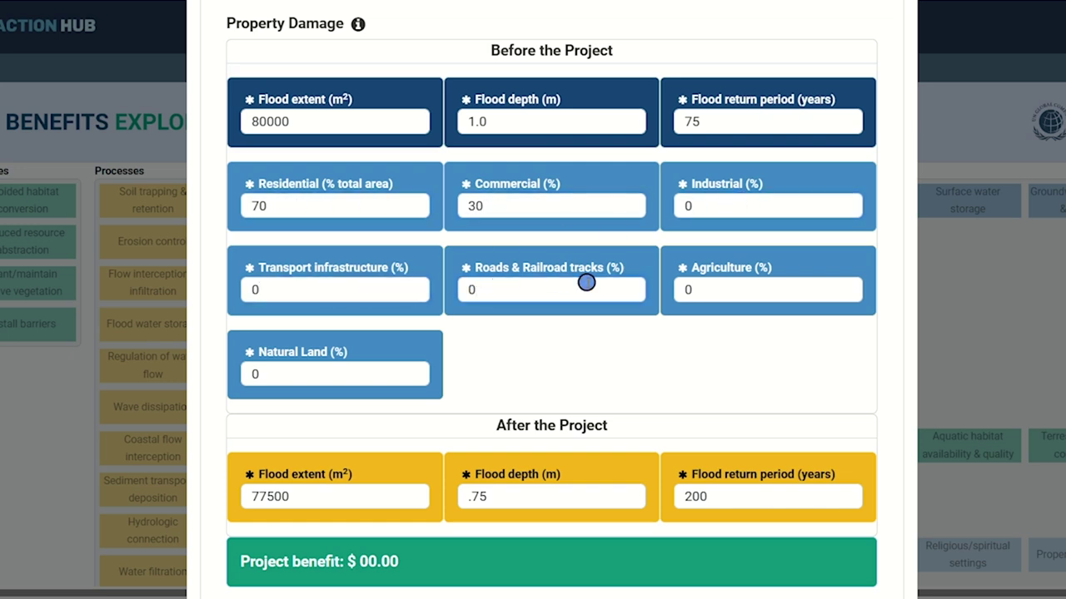
click(315, 373)
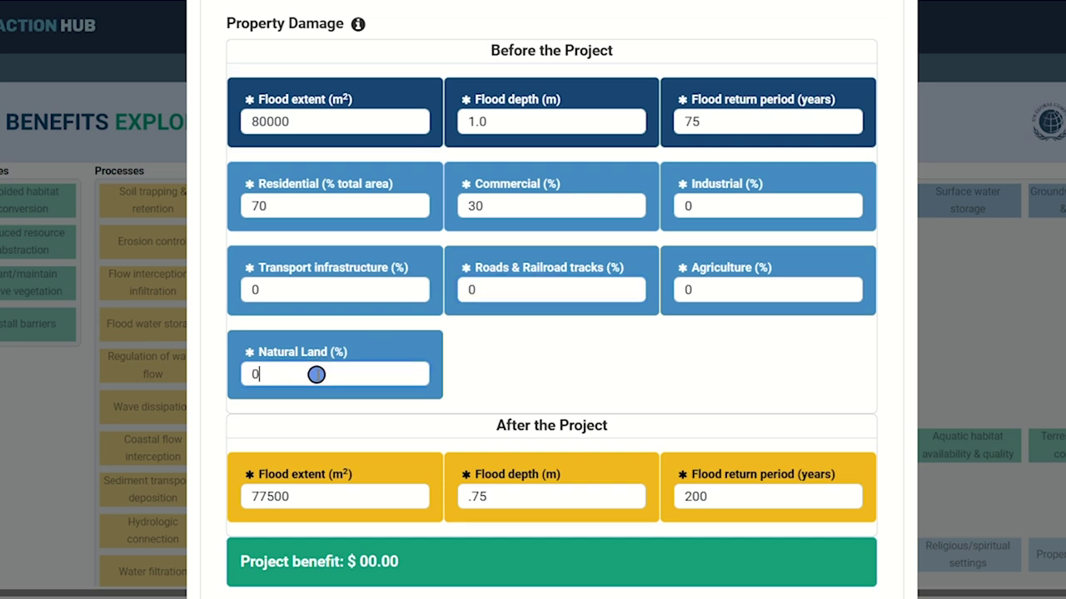
click(652, 373)
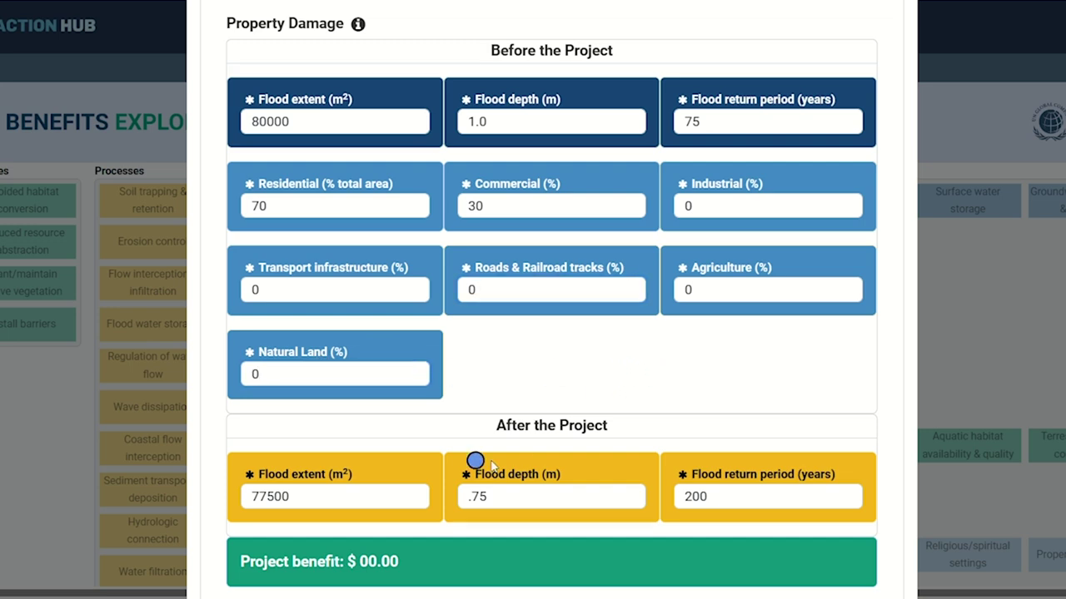
Check the after-project flood values, calculate the property damage benefit, and continue to the benefits summary
click(319, 496)
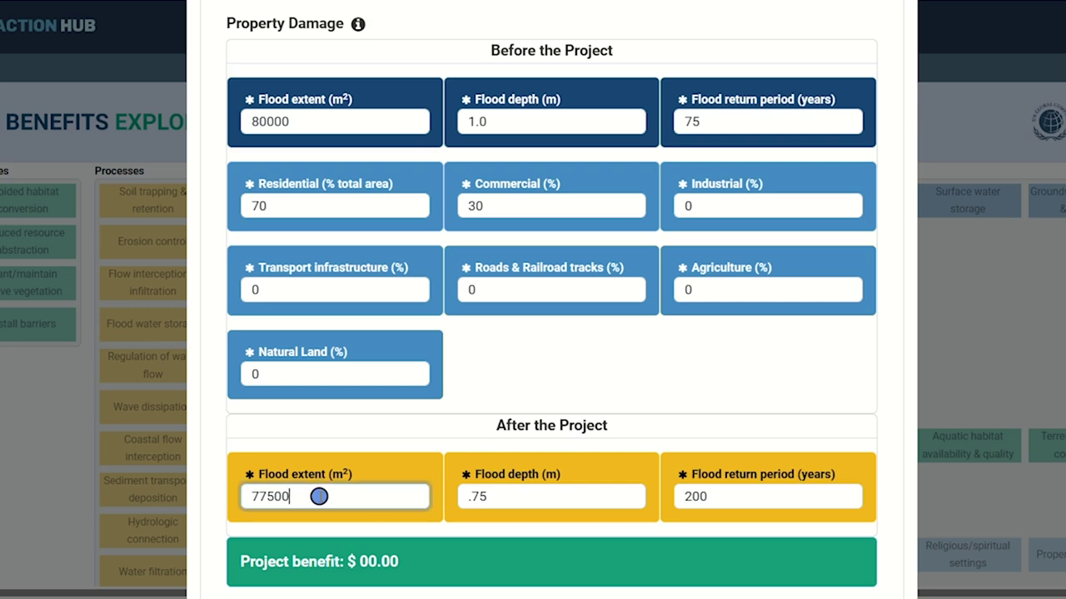
click(508, 500)
click(743, 502)
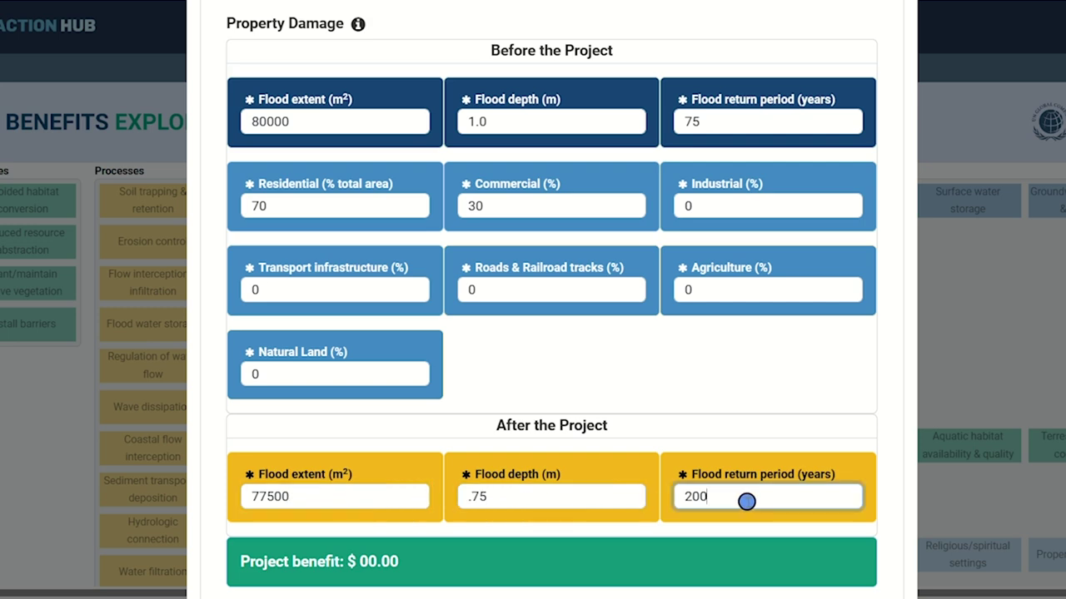
scroll(896, 540, down, 3)
click(824, 502)
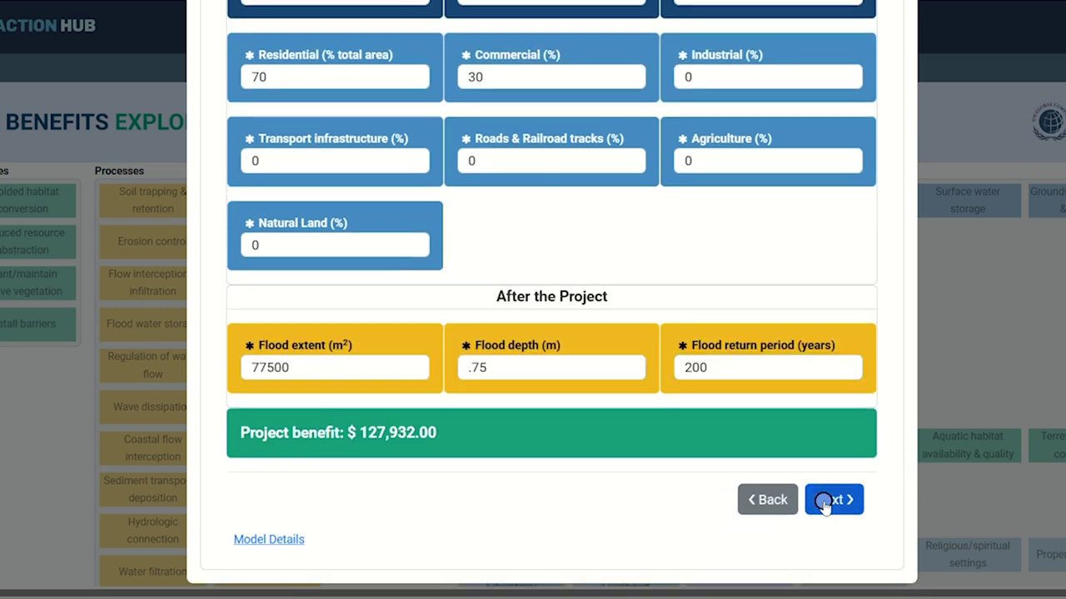
click(833, 499)
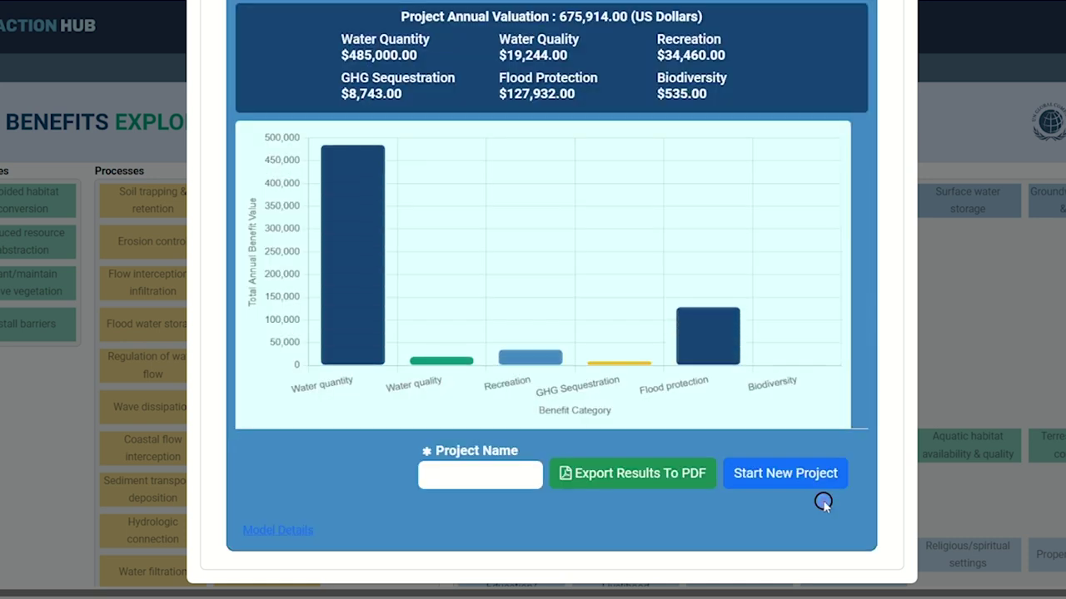
Review the project's annual valuation by benefit category and the accompanying bar chart
scroll(822, 502, up, 3)
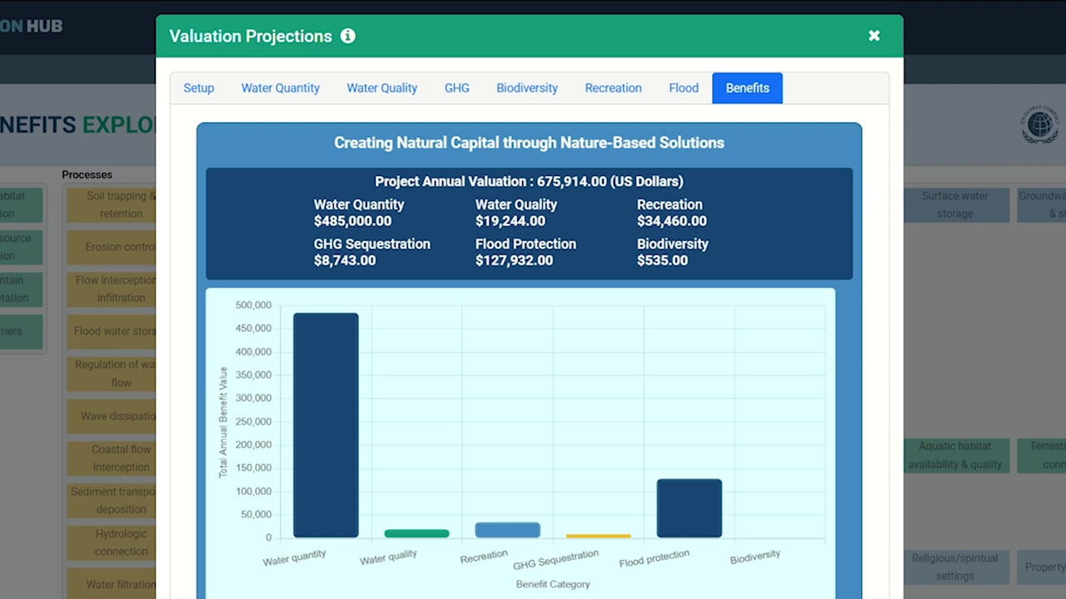
scroll(529, 333, down, 2)
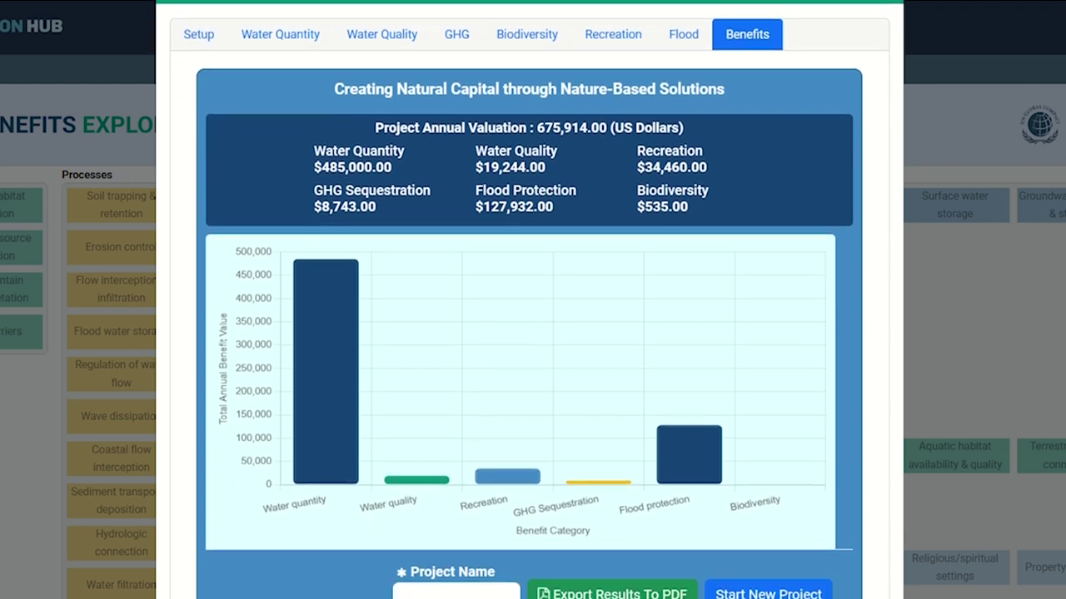
scroll(529, 333, down, 1)
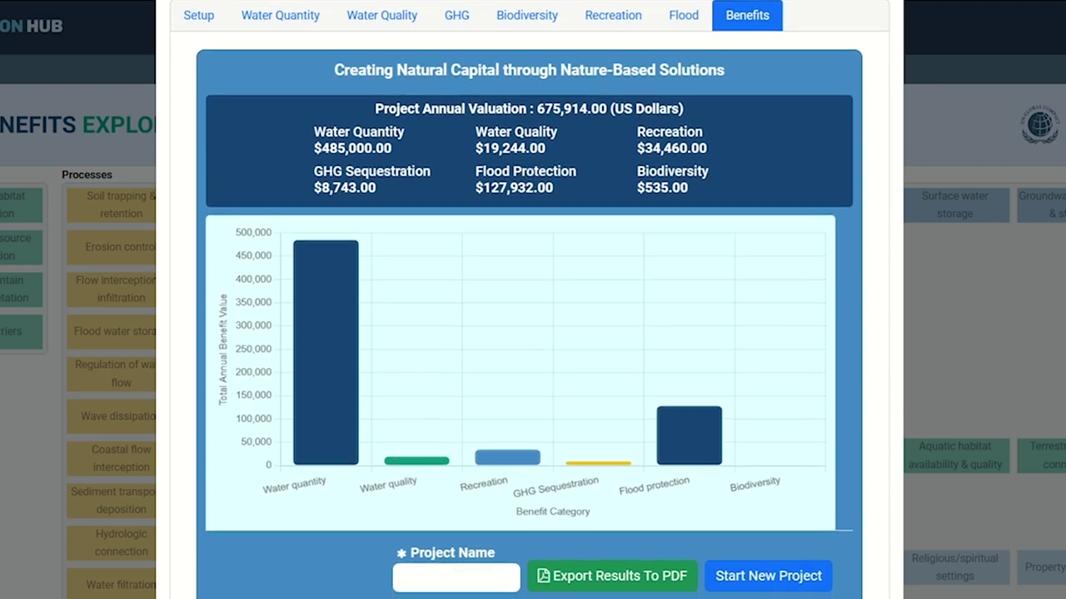